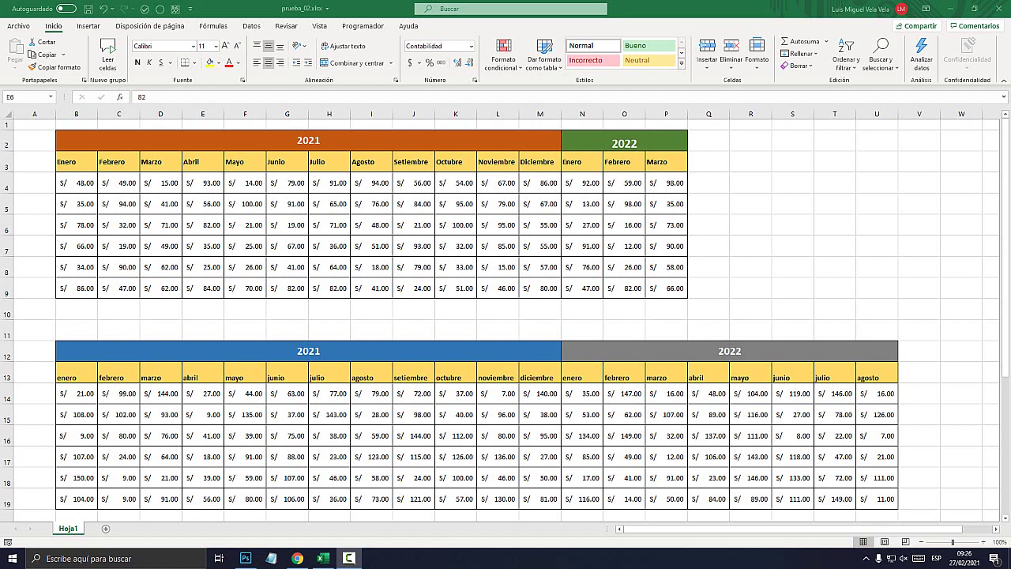
Look over the sales tables by selecting ranges, scrolling, and picking cells in the top table.
{"action": "mouse_move", "coordinate": [308, 140]}
{"action": "left_mouse_down"}
{"action": "mouse_move", "coordinate": [541, 224]}
{"action": "mouse_move", "coordinate": [685, 296]}
{"action": "left_mouse_up"}
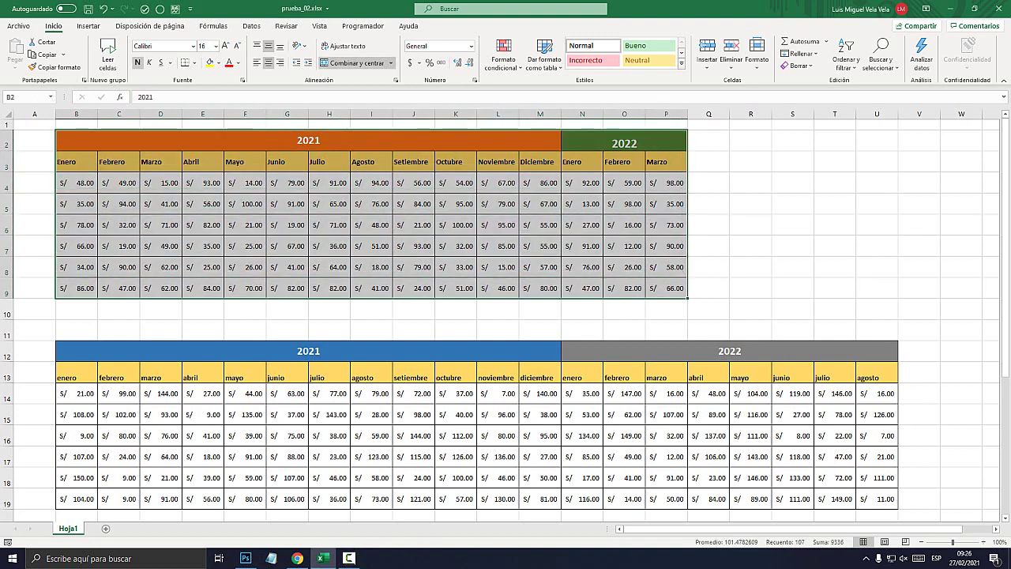
{"action": "scroll", "coordinate": [506, 316], "scroll_direction": "down", "scroll_amount": 1}
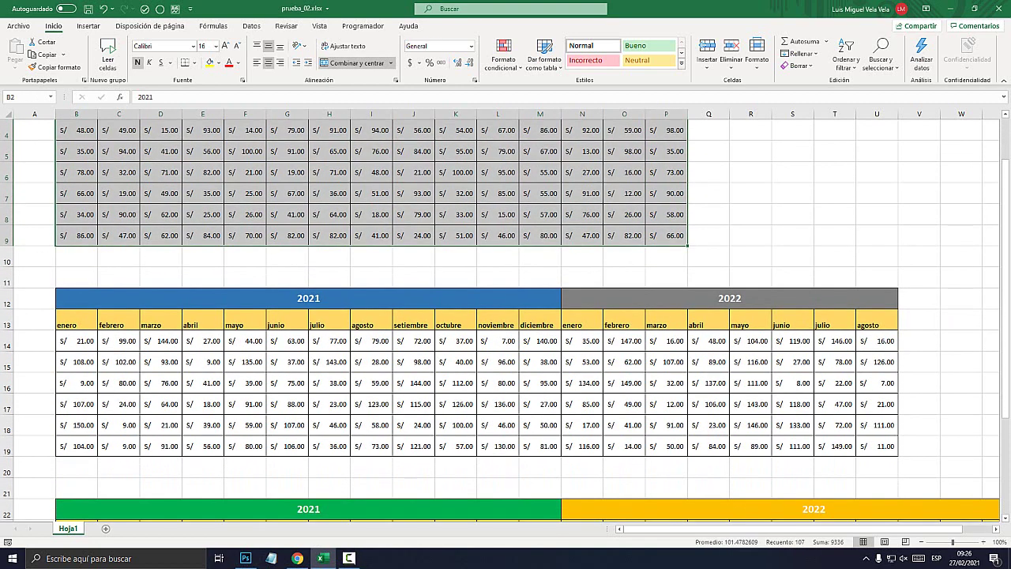
{"action": "mouse_move", "coordinate": [308, 298]}
{"action": "left_mouse_down"}
{"action": "mouse_move", "coordinate": [877, 404]}
{"action": "mouse_move", "coordinate": [877, 445]}
{"action": "left_mouse_up"}
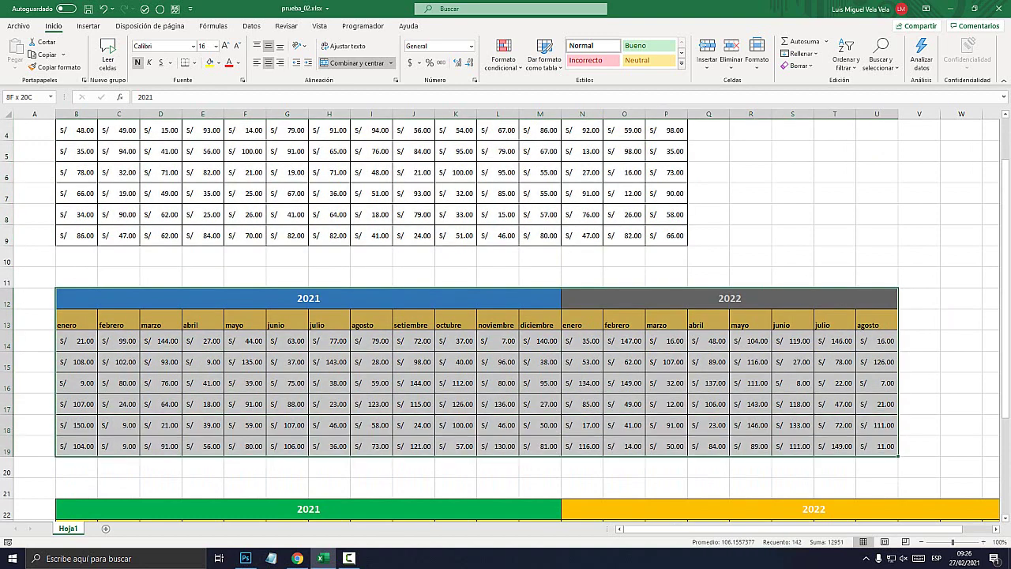
{"action": "scroll", "coordinate": [506, 316], "scroll_direction": "down", "scroll_amount": 3}
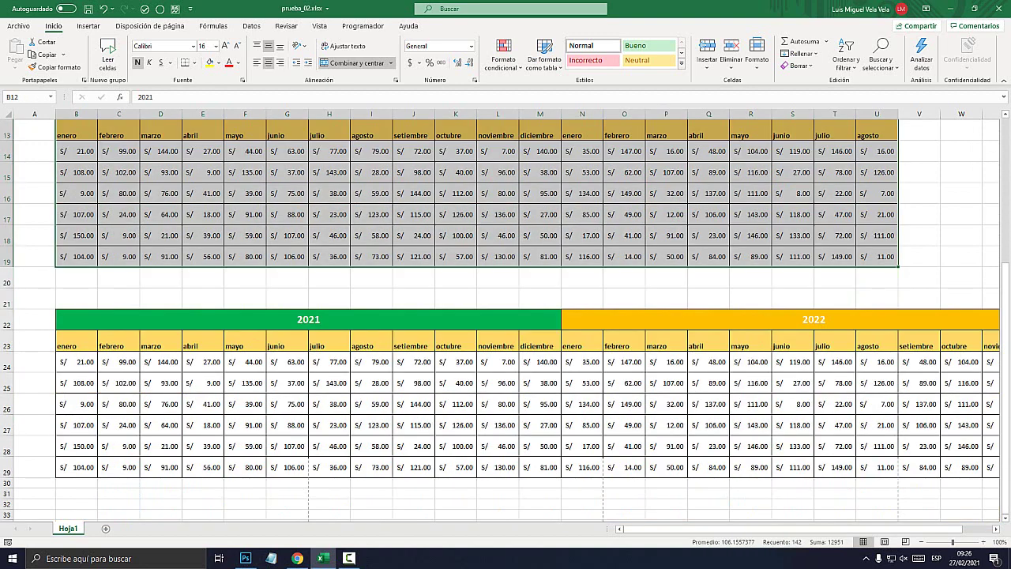
{"action": "scroll", "coordinate": [506, 316], "scroll_direction": "up", "scroll_amount": 4}
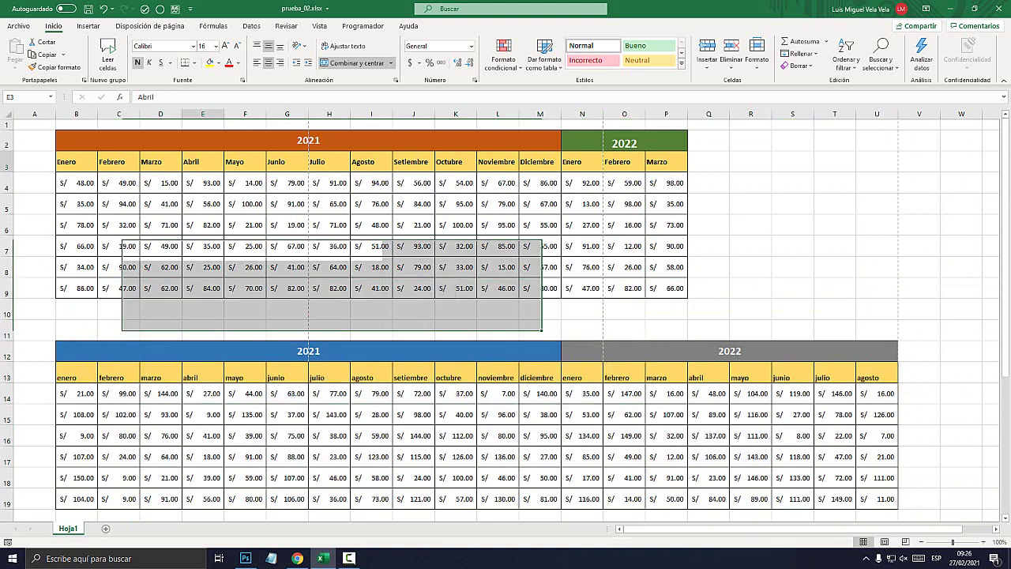
{"action": "left_click", "coordinate": [202, 161]}
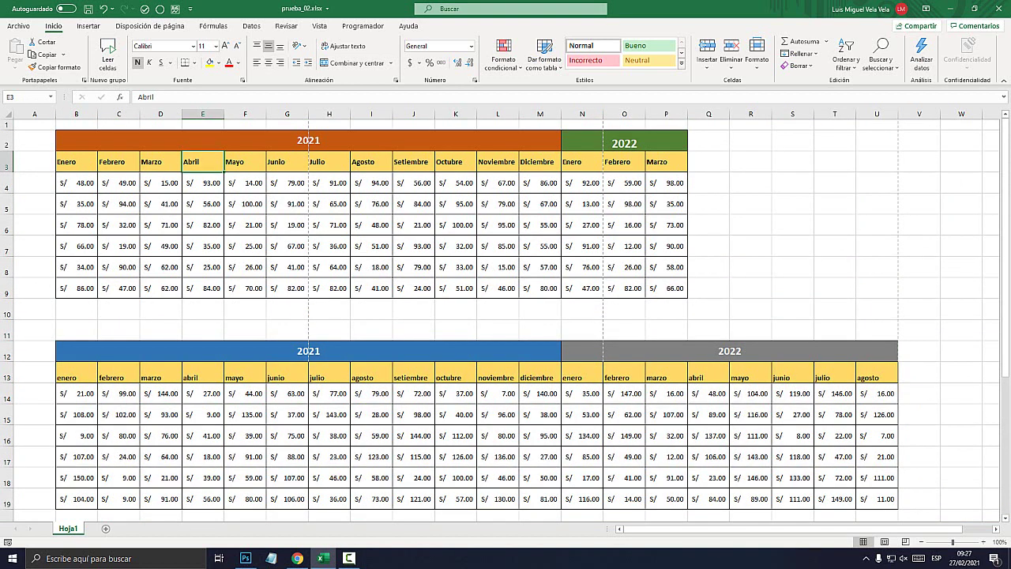
{"action": "left_click", "coordinate": [245, 182]}
{"action": "left_click", "coordinate": [287, 225]}
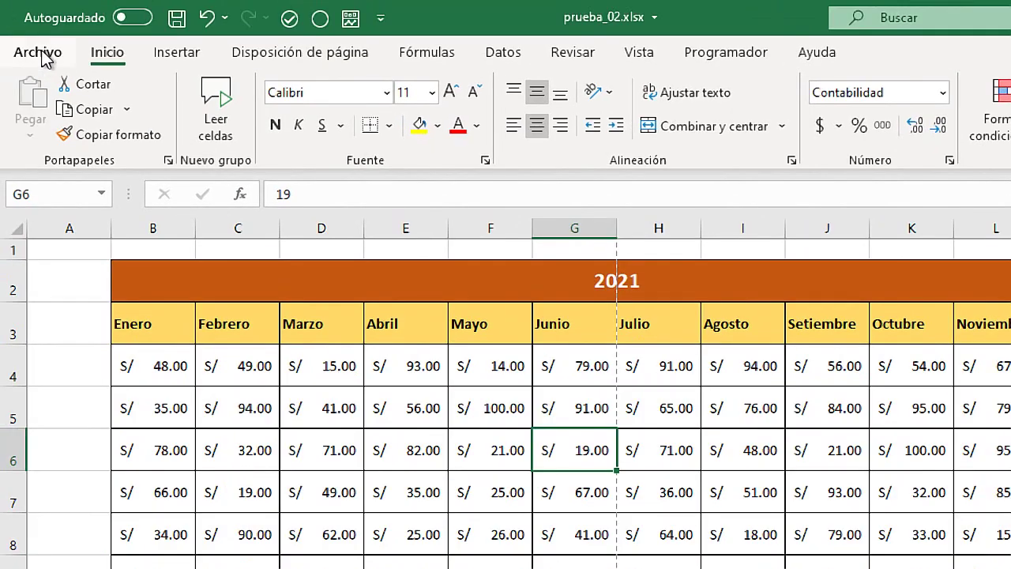
Check the sheet's print preview, then return to the worksheet.
{"action": "left_click", "coordinate": [19, 26]}
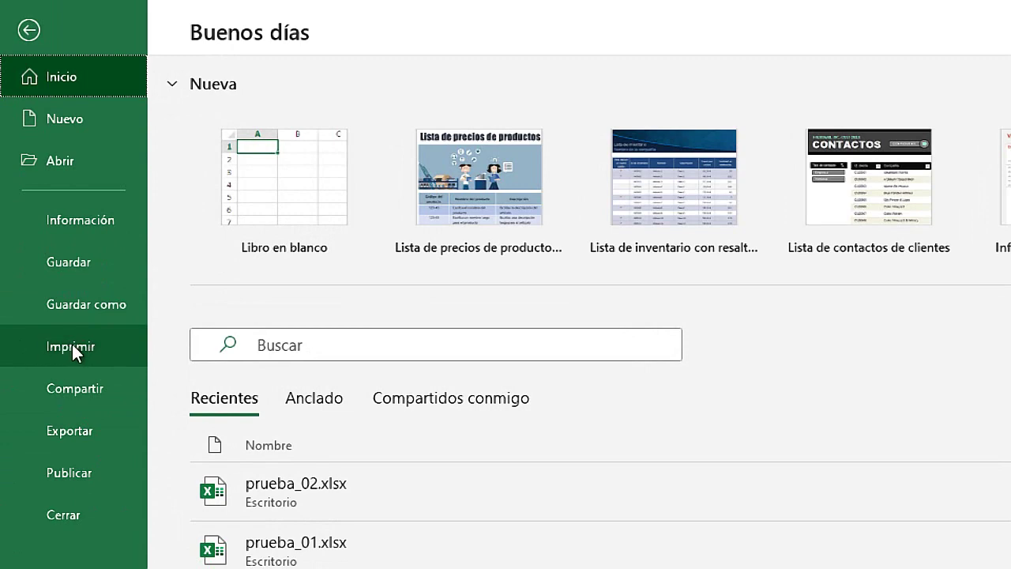
{"action": "left_click", "coordinate": [72, 346]}
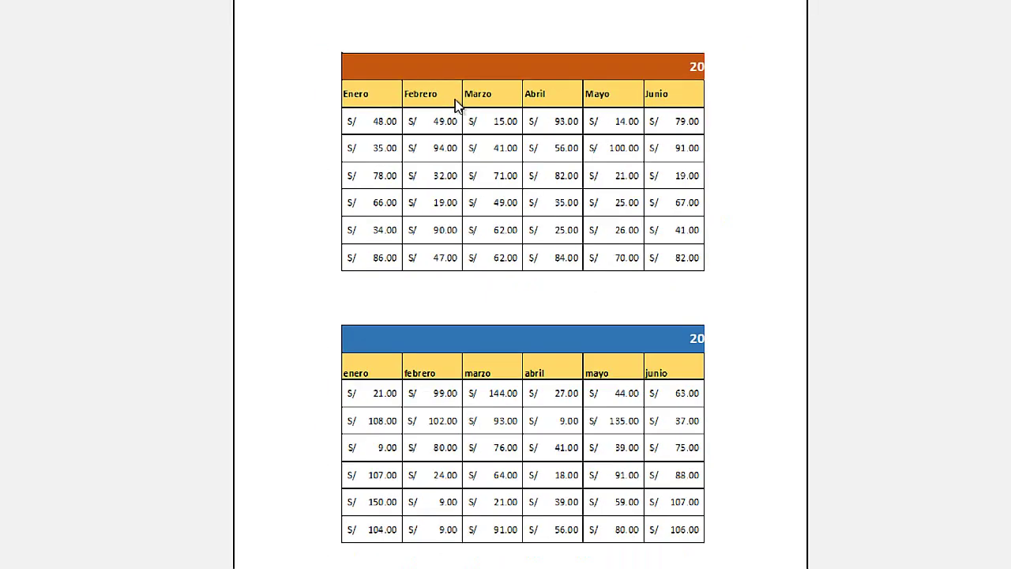
{"action": "key", "text": "Escape"}
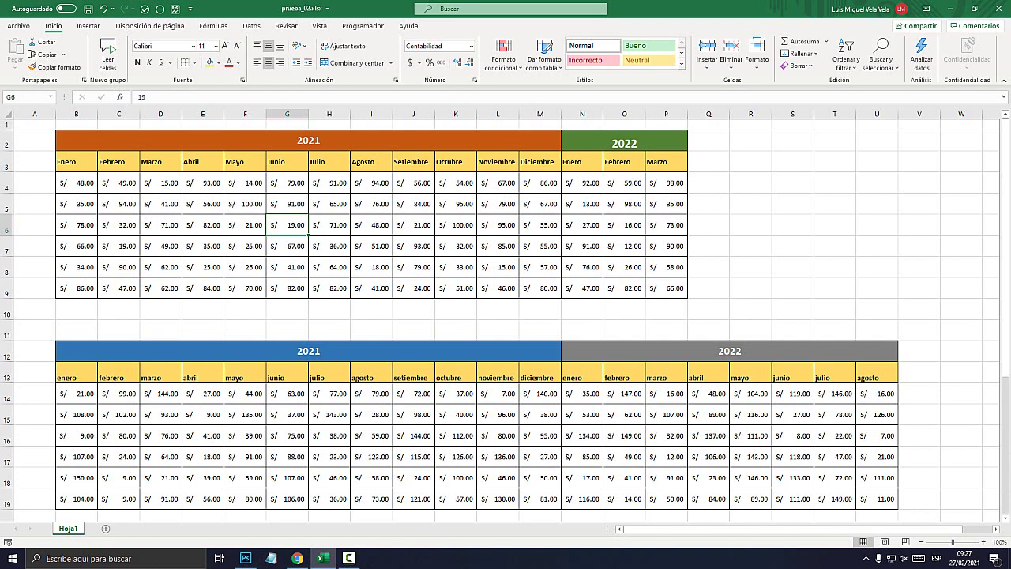
Switch the sheet to Page Break Preview, revealing a page break after column U.
{"action": "scroll", "coordinate": [505, 316], "scroll_direction": "down", "scroll_amount": 3}
{"action": "scroll", "coordinate": [506, 316], "scroll_direction": "up", "scroll_amount": 2}
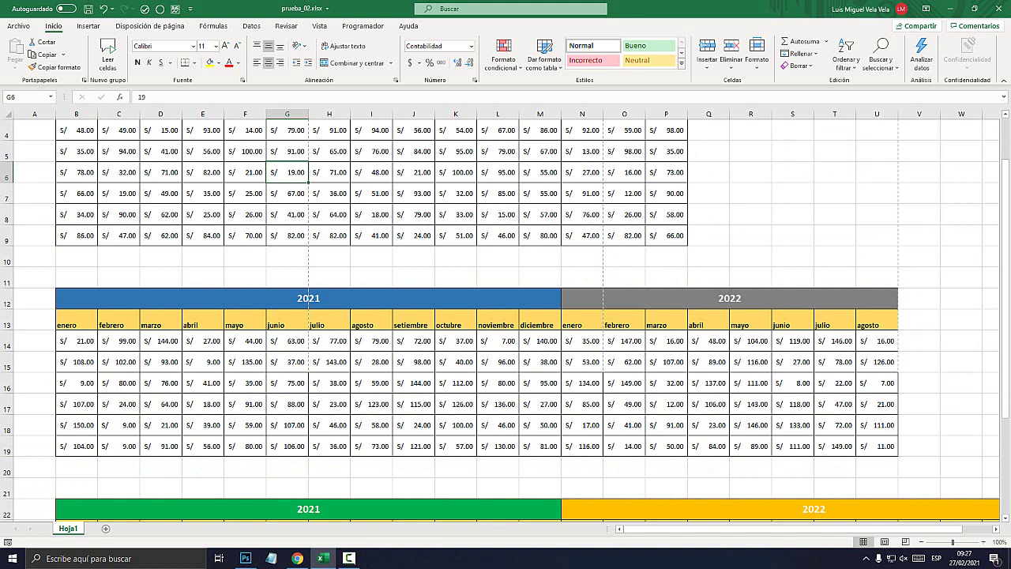
{"action": "scroll", "coordinate": [506, 316], "scroll_direction": "up", "scroll_amount": 1}
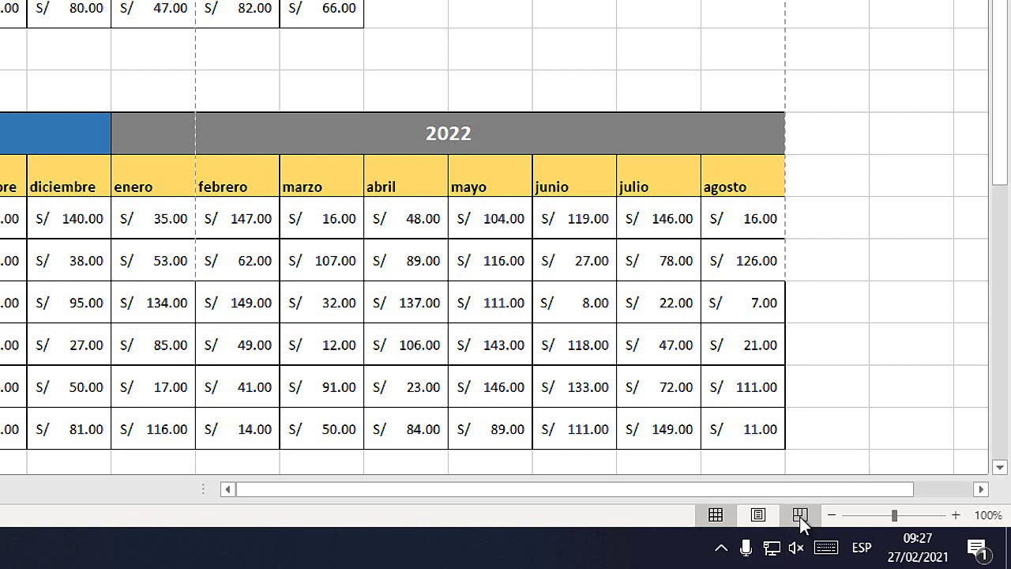
{"action": "left_click", "coordinate": [800, 515]}
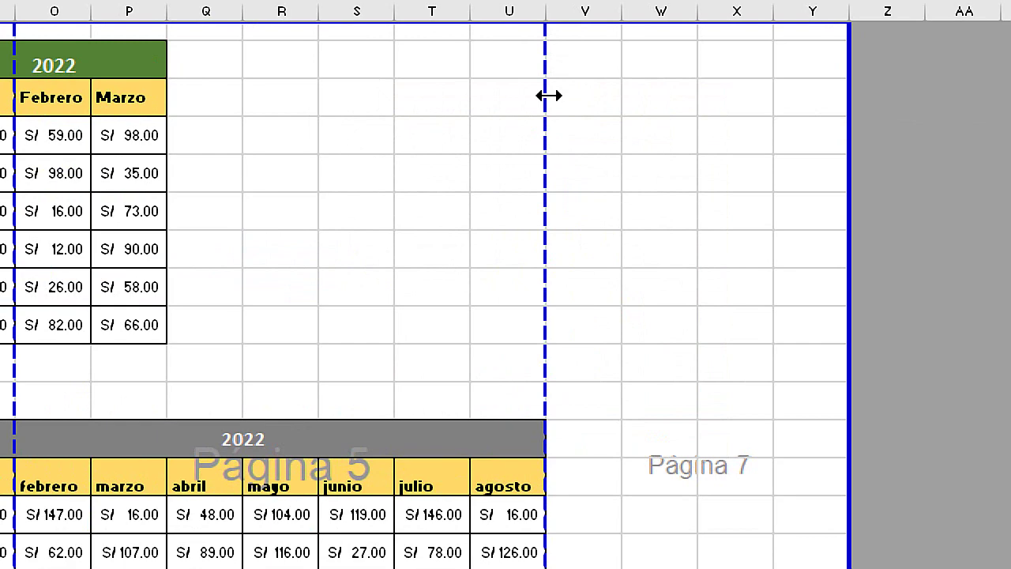
Drag the page edge and vertical breaks rightward until only Página 1 remains.
{"action": "left_click_drag", "start_coordinate": [548, 108], "coordinate": [856, 110]}
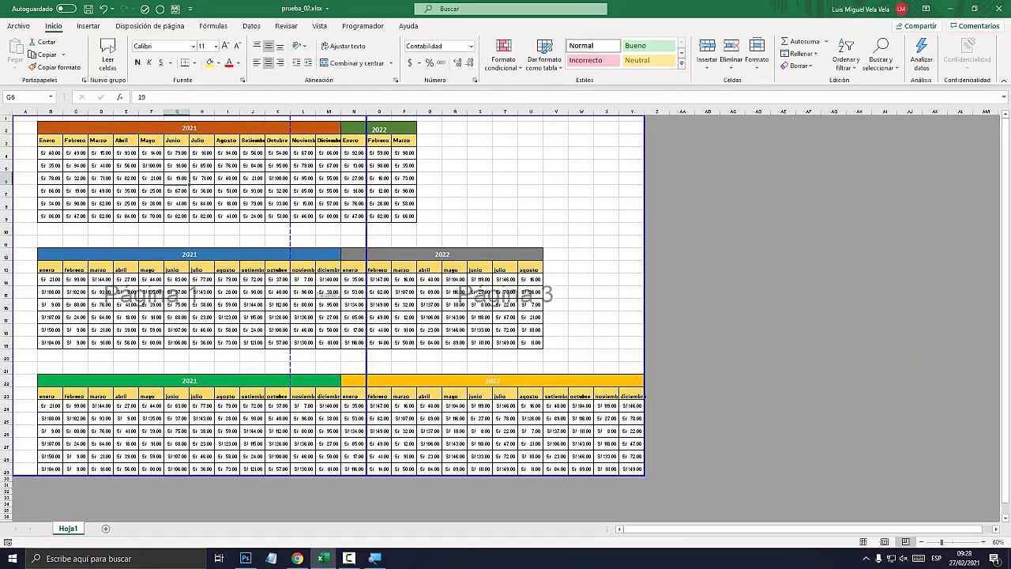
{"action": "left_click_drag", "start_coordinate": [367, 190], "coordinate": [291, 191]}
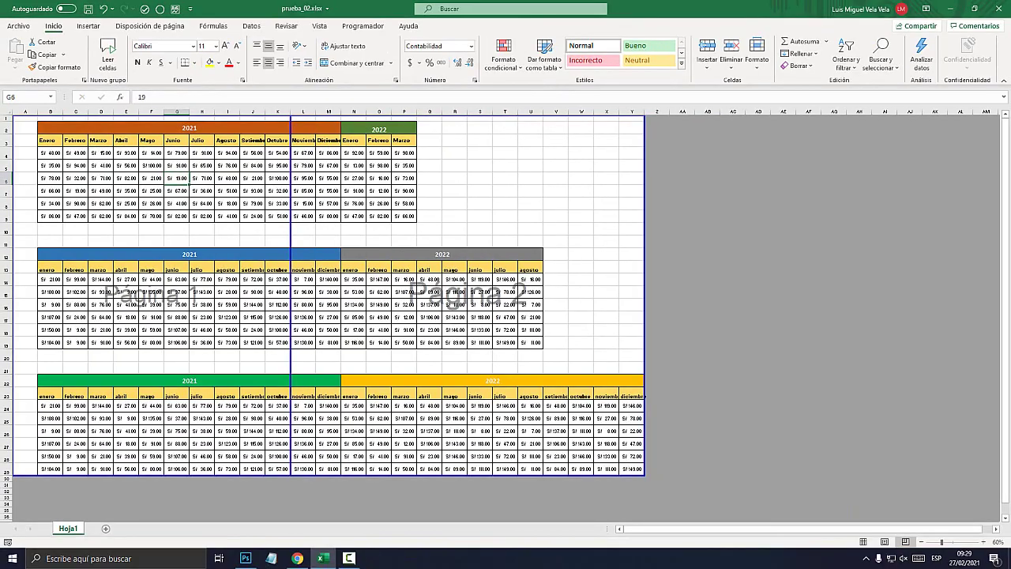
{"action": "left_click_drag", "start_coordinate": [492, 221], "coordinate": [645, 229]}
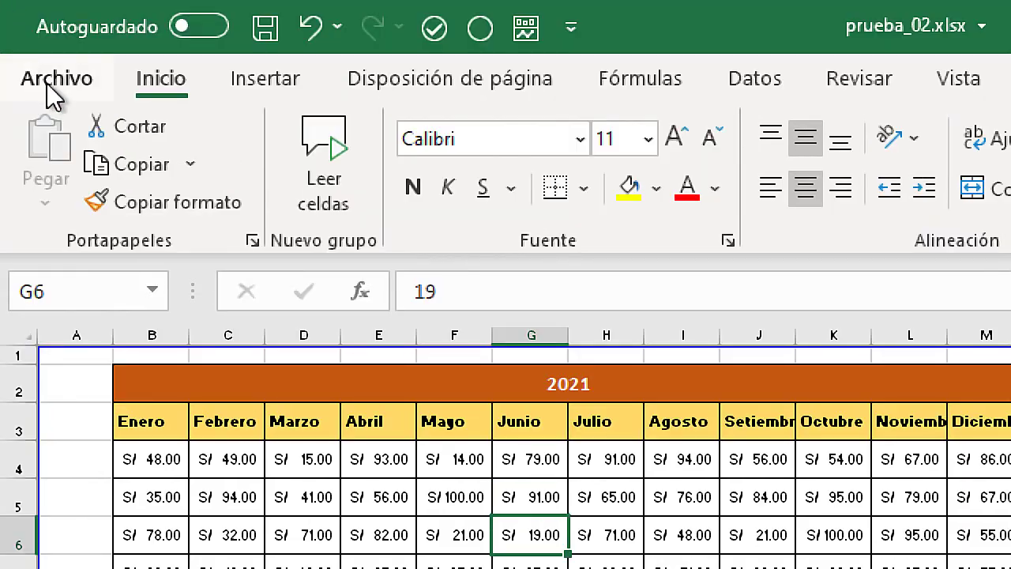
{"action": "left_click", "coordinate": [17, 28]}
{"action": "left_click", "coordinate": [105, 345]}
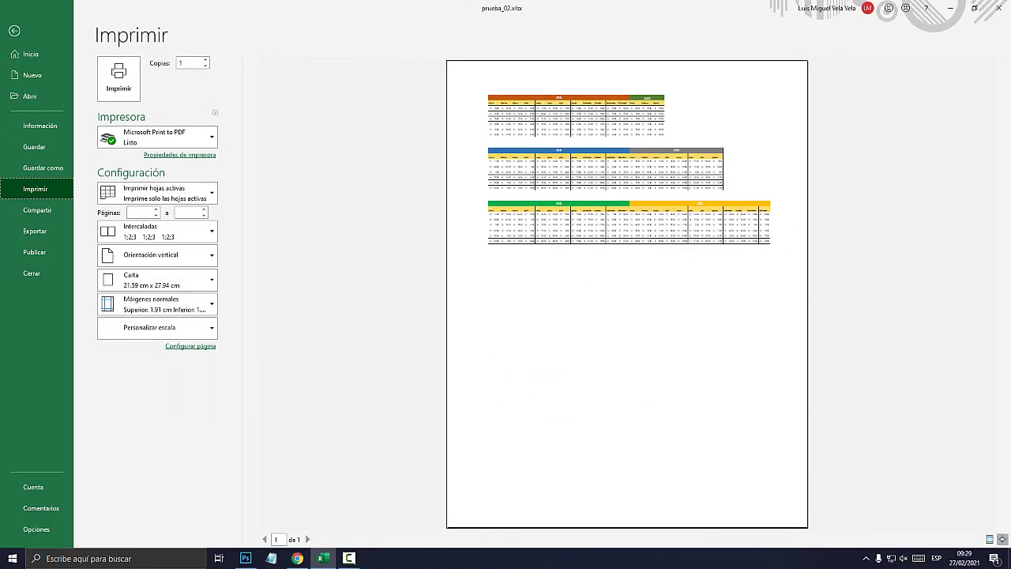
{"action": "key", "text": "Escape"}
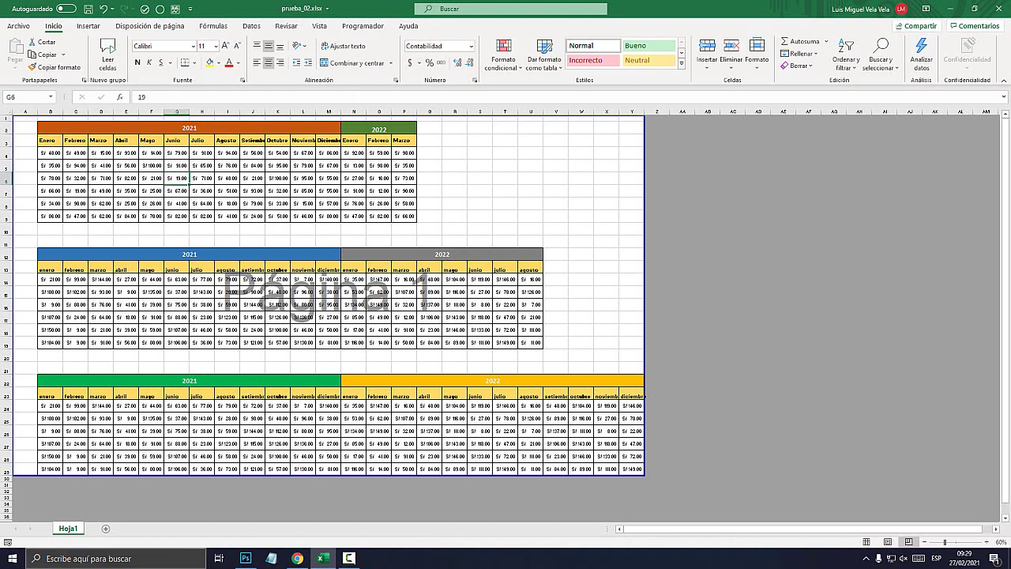
Launch Word from the taskbar search and create a blank document.
{"action": "left_click", "coordinate": [118, 559]}
{"action": "type", "text": "word"}
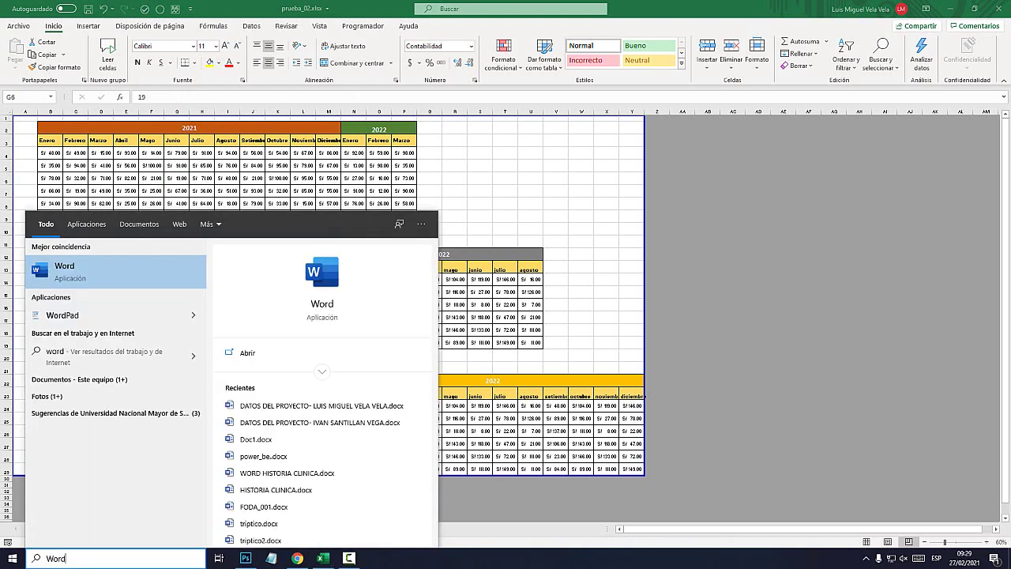
{"action": "key", "text": "Return"}
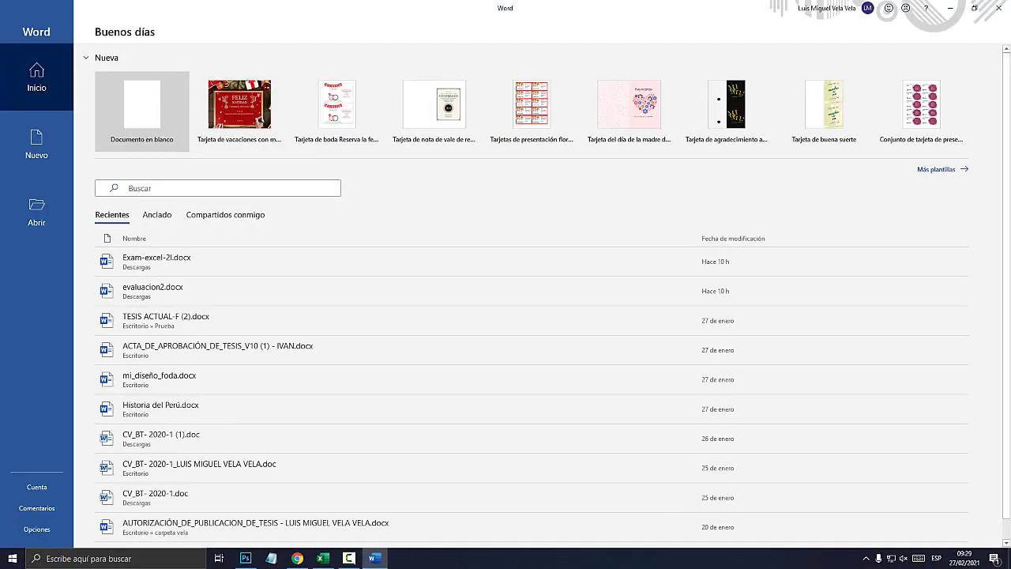
{"action": "key", "text": "Escape"}
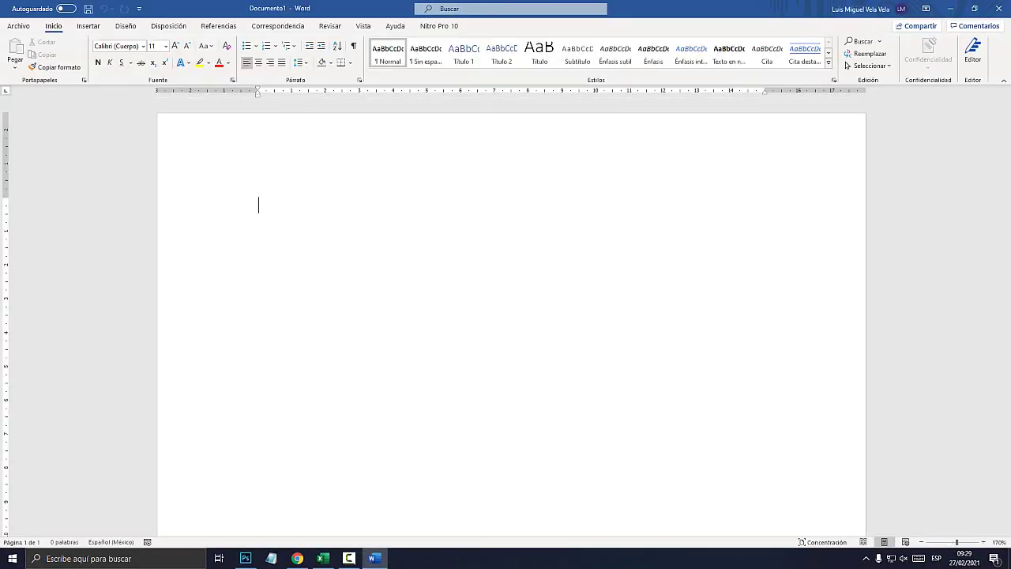
Zoom out on the blank page until the whole page is visible.
{"action": "left_click", "coordinate": [921, 542]}
{"action": "left_click", "coordinate": [921, 542]}
{"action": "left_click", "coordinate": [922, 542]}
{"action": "left_click", "coordinate": [922, 542]}
{"action": "left_click", "coordinate": [922, 542]}
{"action": "left_click", "coordinate": [921, 542]}
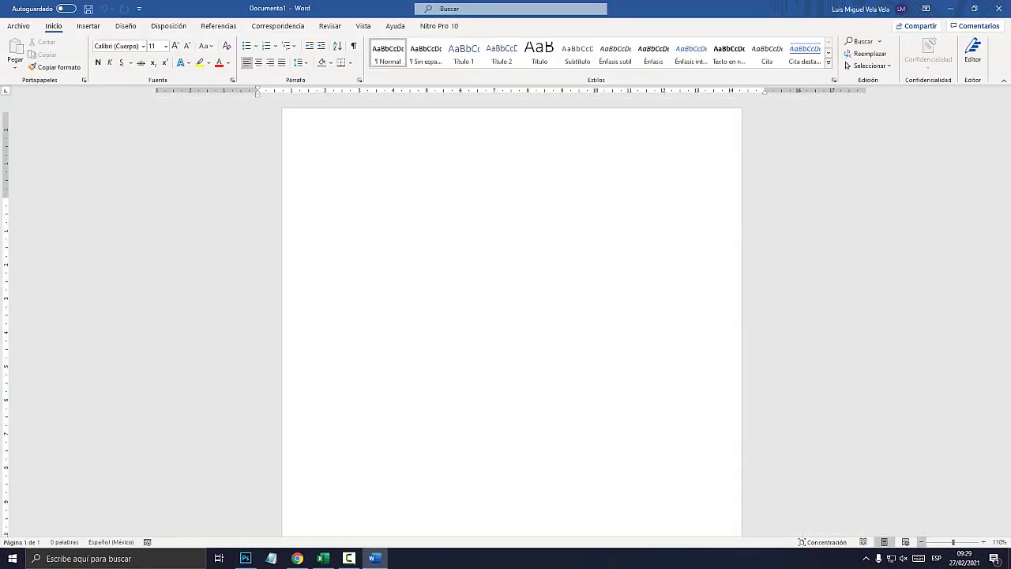
{"action": "left_click", "coordinate": [921, 542]}
{"action": "left_click", "coordinate": [921, 542]}
{"action": "left_click", "coordinate": [922, 542]}
{"action": "left_click", "coordinate": [922, 542]}
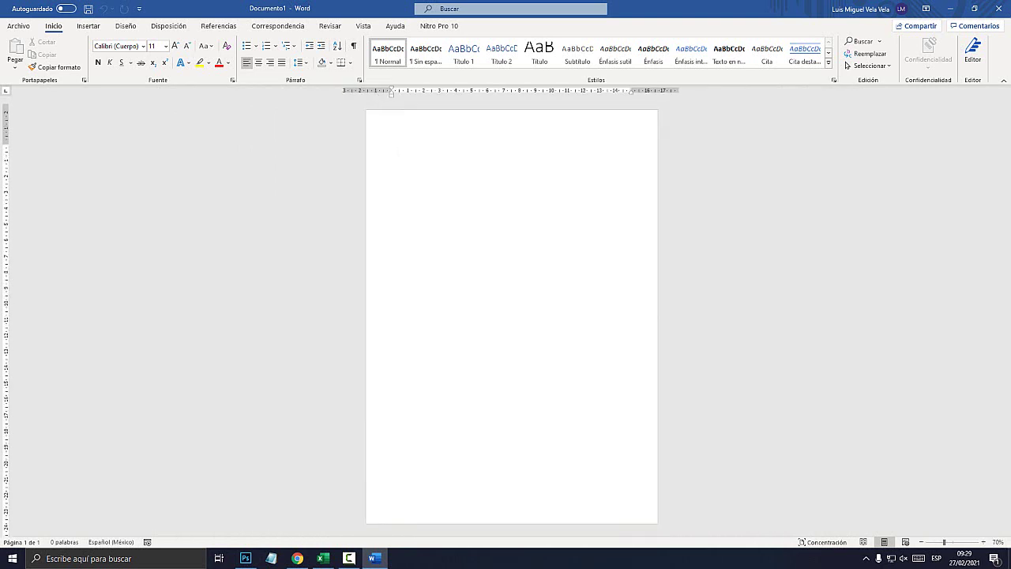
Restore Word's zoom to 100% and switch back to the Excel sales workbook.
{"action": "left_click", "coordinate": [323, 558]}
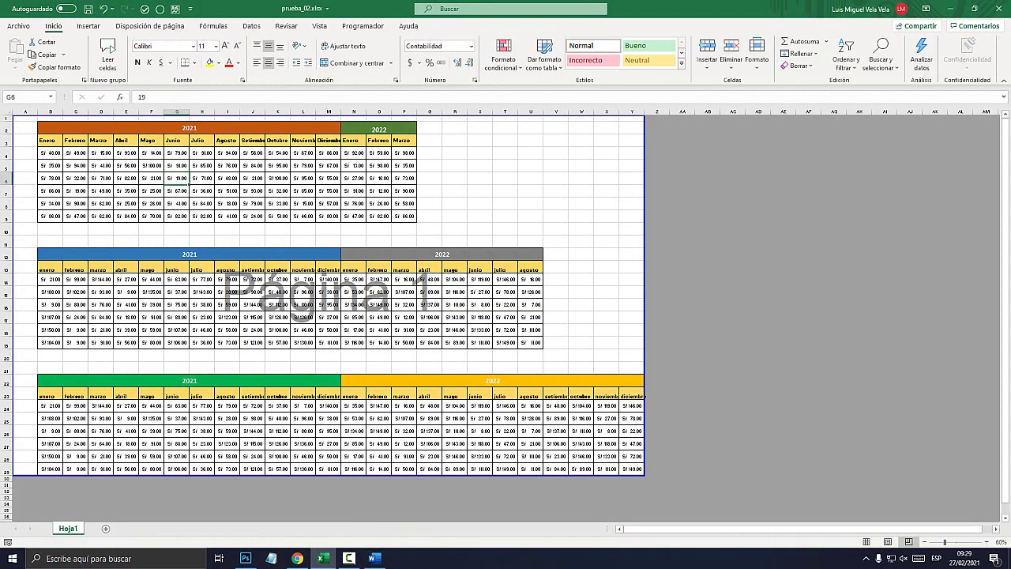
{"action": "left_click", "coordinate": [375, 558]}
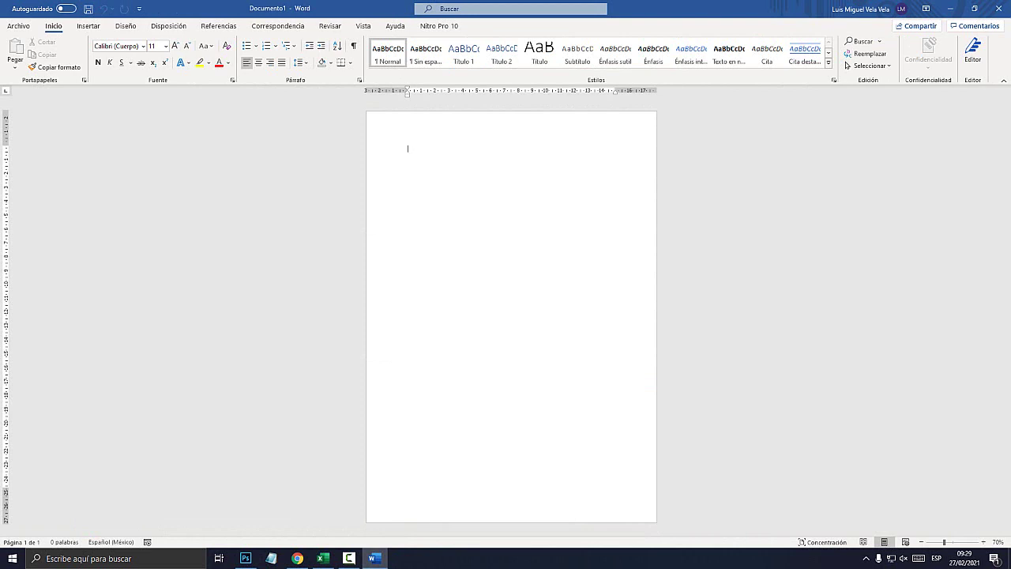
{"action": "left_click", "coordinate": [983, 542]}
{"action": "left_click", "coordinate": [984, 543]}
{"action": "left_click", "coordinate": [984, 542]}
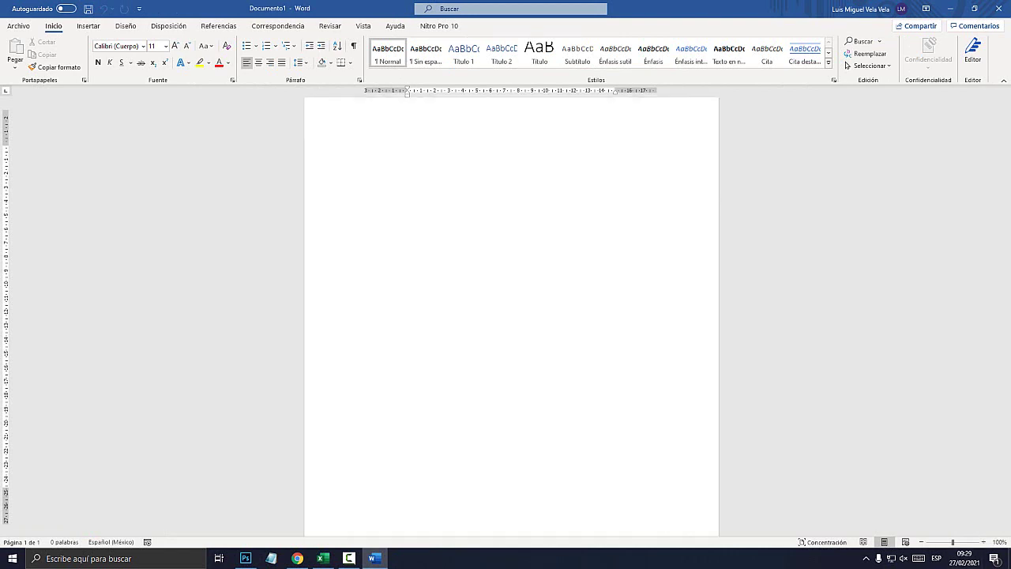
{"action": "left_click", "coordinate": [323, 558]}
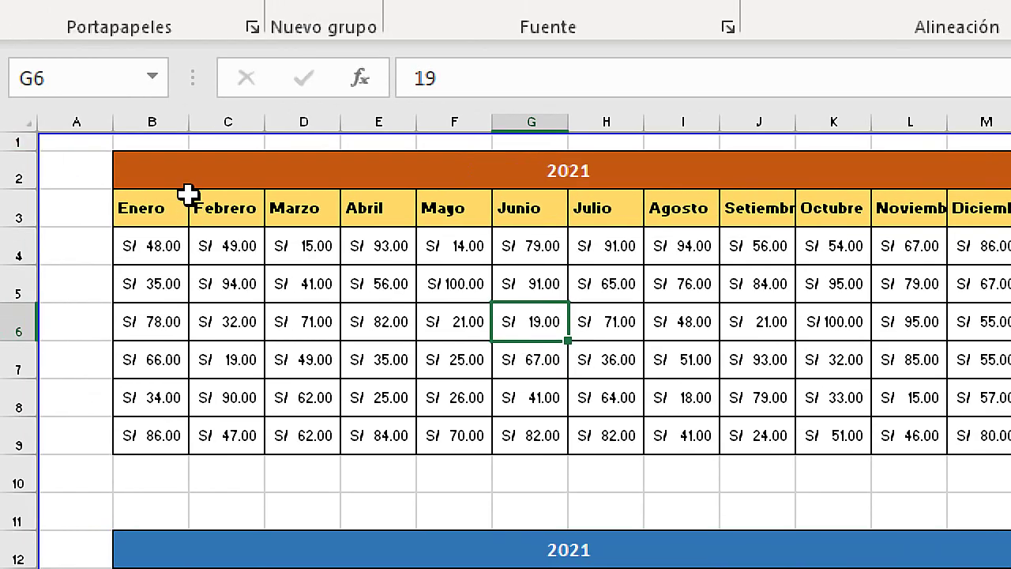
Select and copy the top 2021/2022 sales table, then switch to Documento1 in Word.
{"action": "left_click_drag", "start_coordinate": [63, 129], "coordinate": [105, 154]}
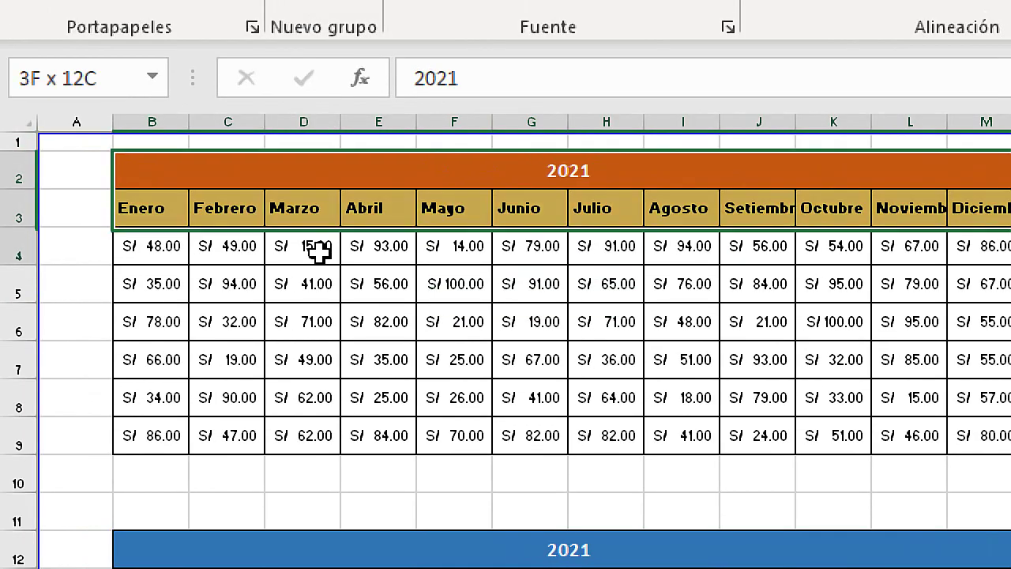
{"action": "left_click_drag", "start_coordinate": [319, 249], "coordinate": [759, 377]}
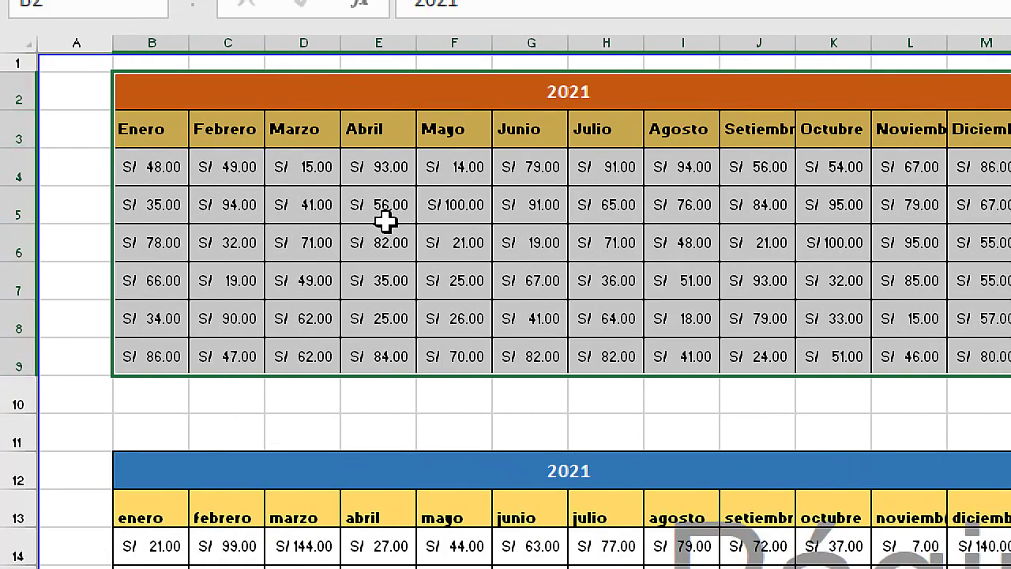
{"action": "right_click", "coordinate": [375, 202]}
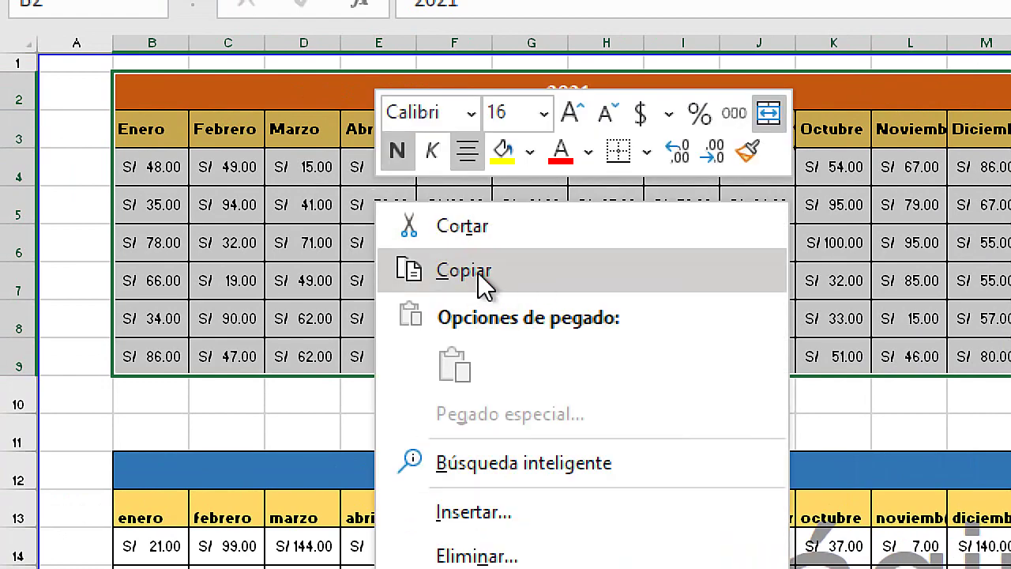
{"action": "left_click", "coordinate": [480, 273]}
{"action": "right_click", "coordinate": [398, 199]}
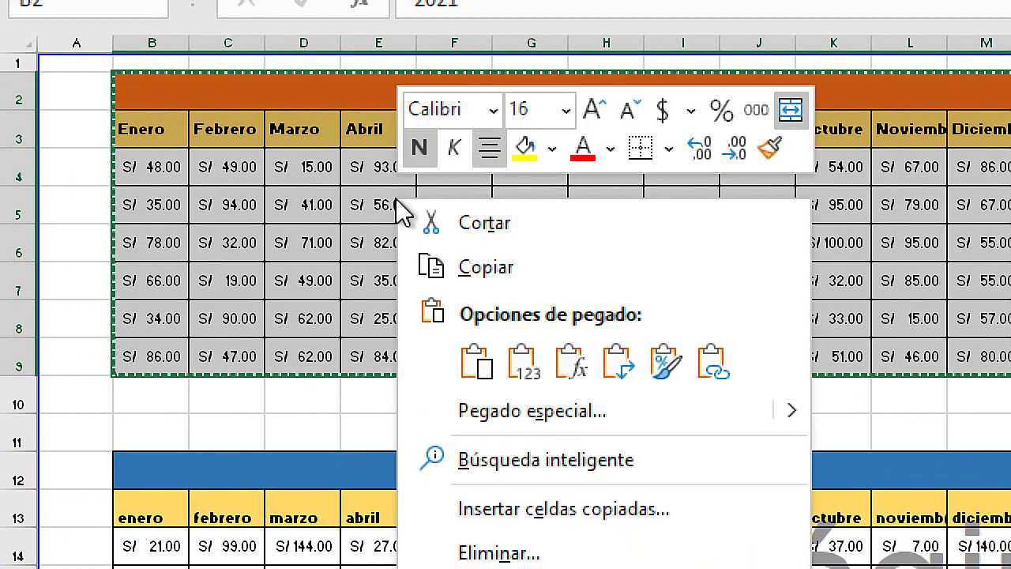
{"action": "key", "text": "Escape"}
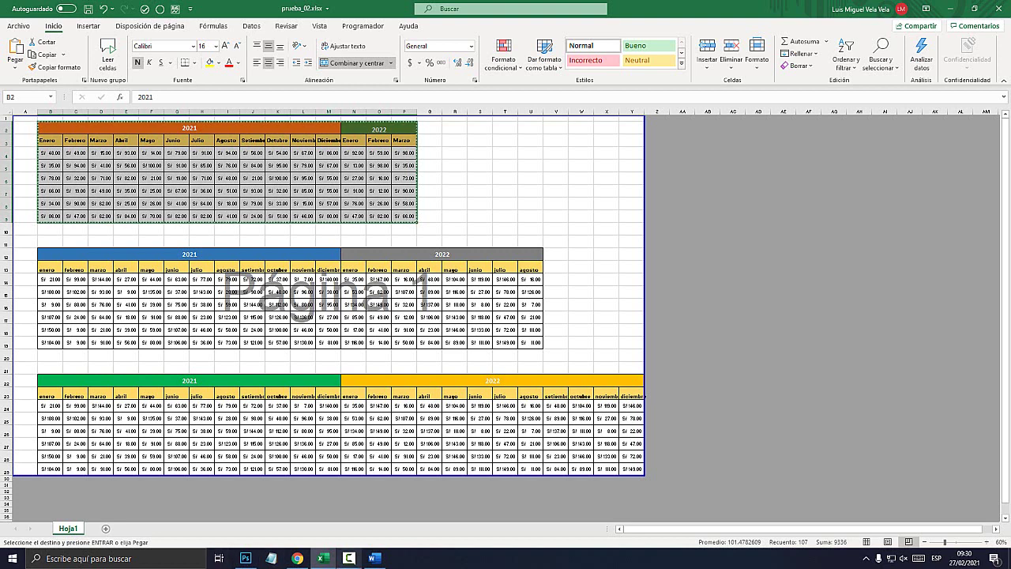
{"action": "left_click", "coordinate": [374, 557]}
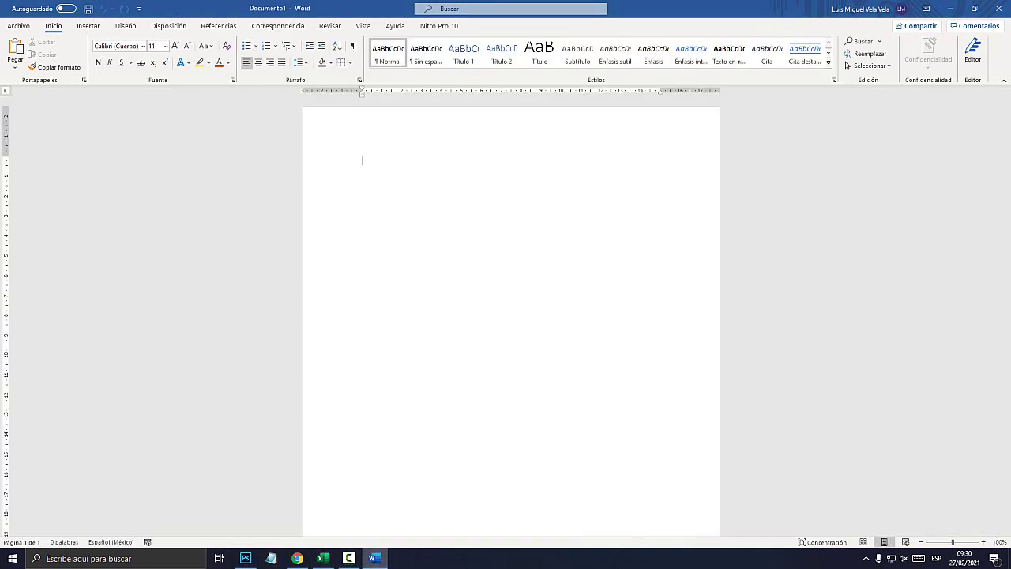
Paste the sales table into Word and squeeze its columns to fit the page.
{"action": "key", "text": "ctrl+v"}
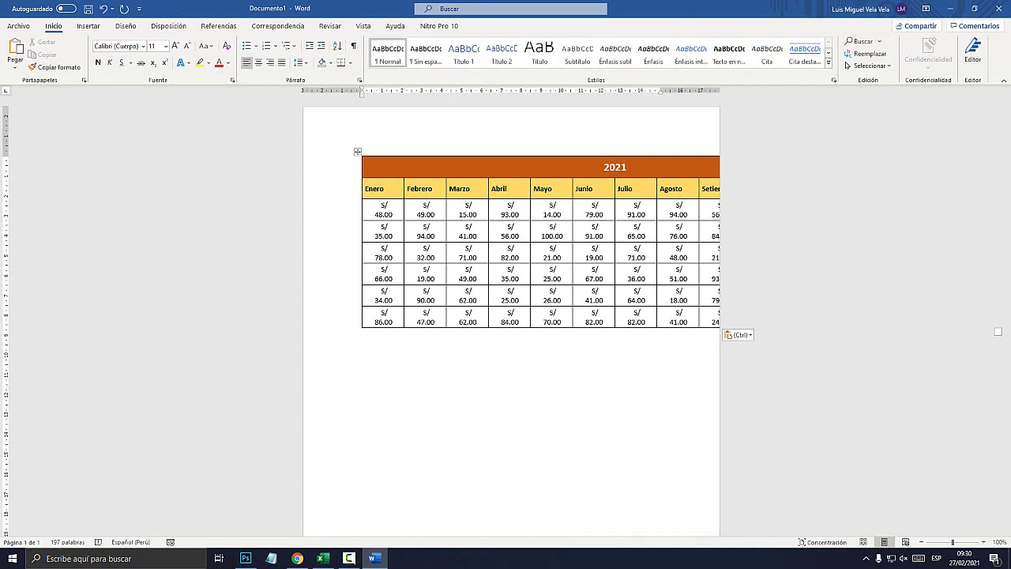
{"action": "left_click", "coordinate": [431, 189]}
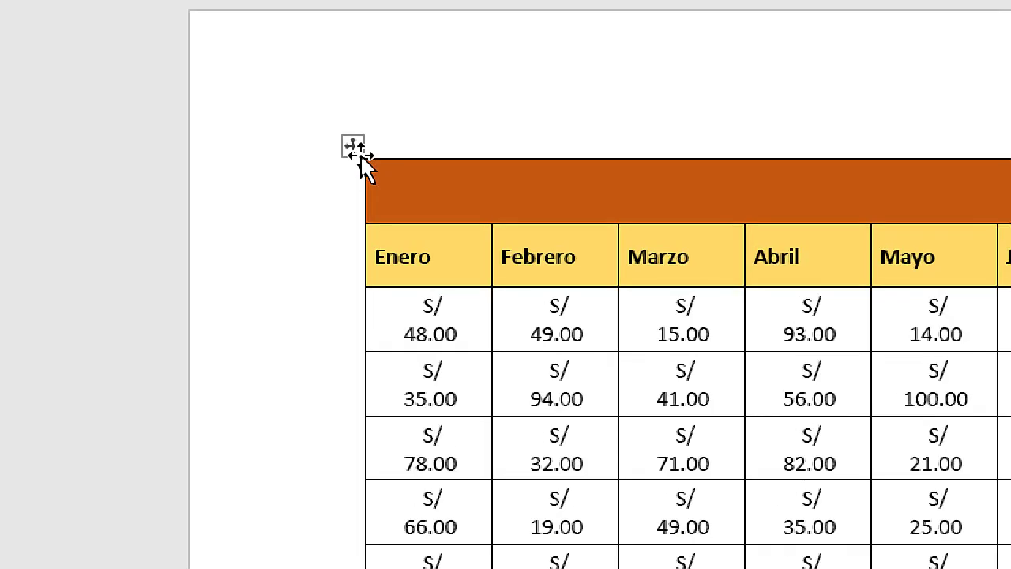
{"action": "left_click", "coordinate": [356, 146]}
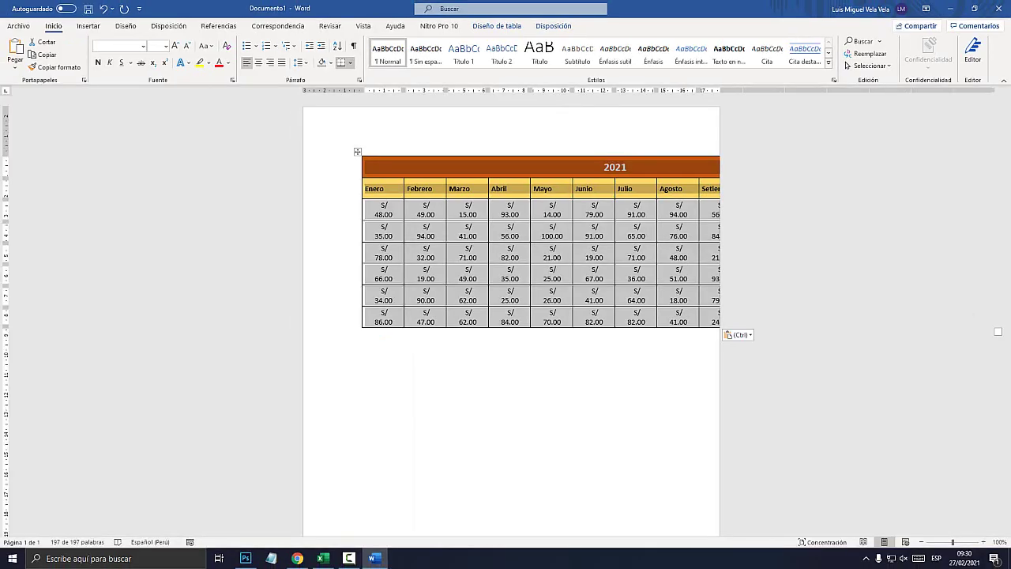
{"action": "left_click_drag", "start_coordinate": [970, 335], "coordinate": [655, 282]}
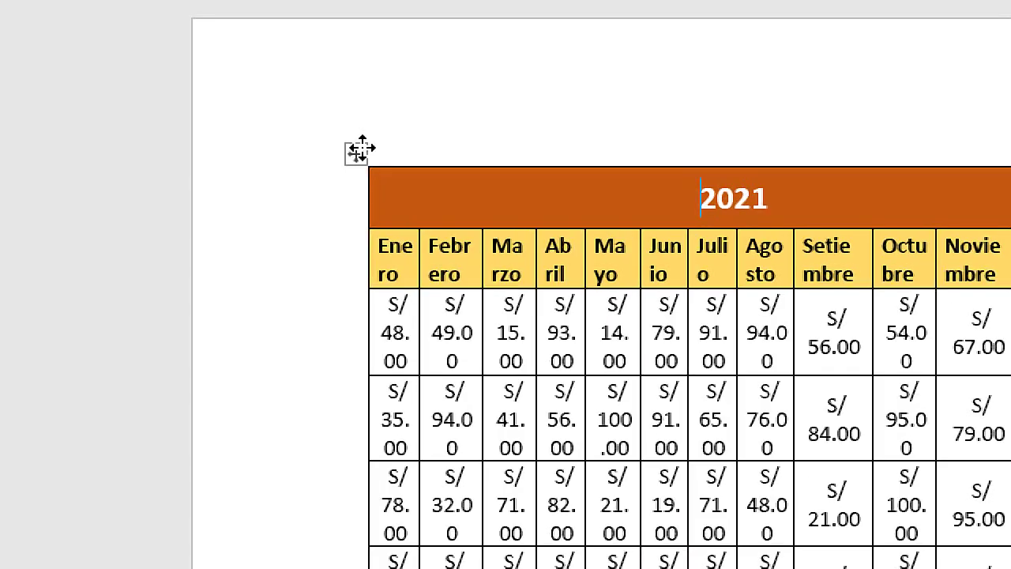
Cut the pasted table back out and switch to the Excel workbook.
{"action": "left_click", "coordinate": [358, 152]}
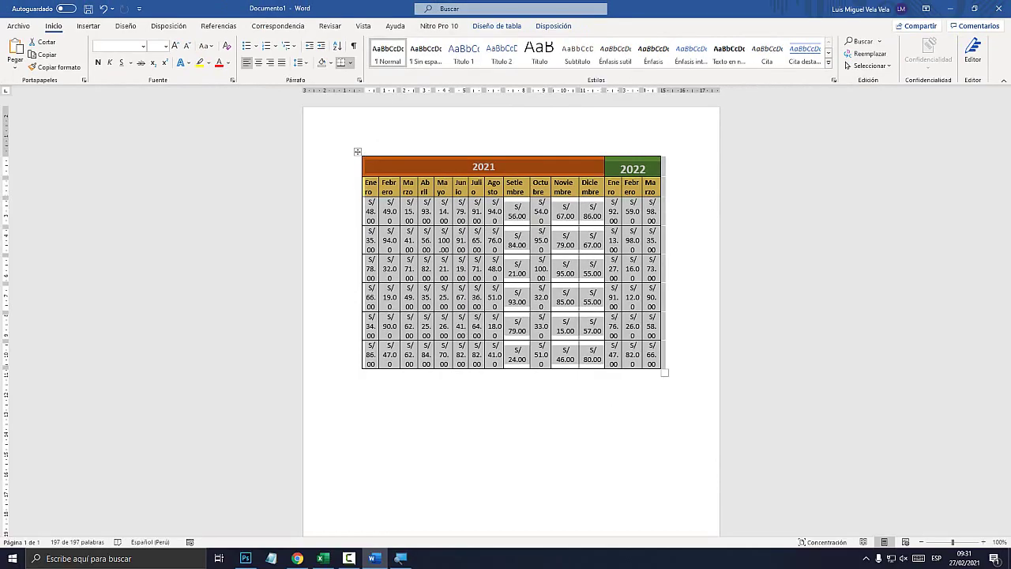
{"action": "key", "text": "ctrl+x"}
{"action": "left_click", "coordinate": [322, 558]}
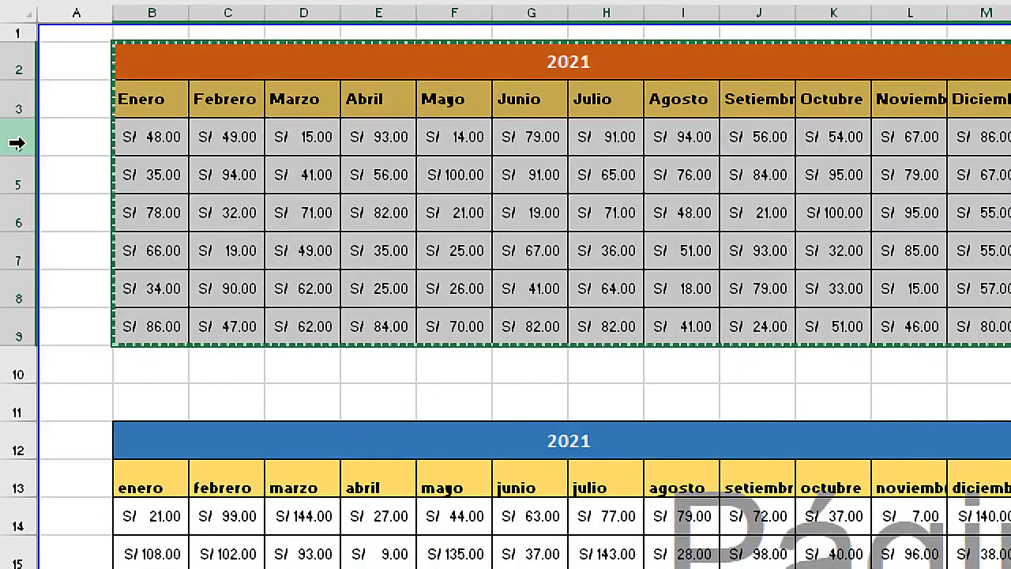
Copy the selected top 2021/2022 table with Copiar and bring Documento1 forward.
{"action": "right_click", "coordinate": [389, 155]}
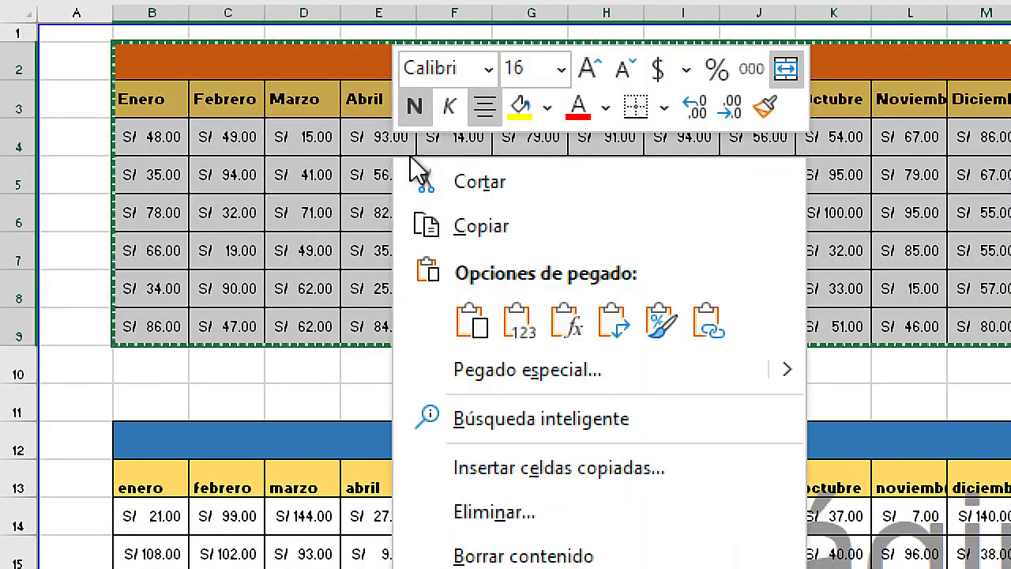
{"action": "left_click", "coordinate": [518, 231]}
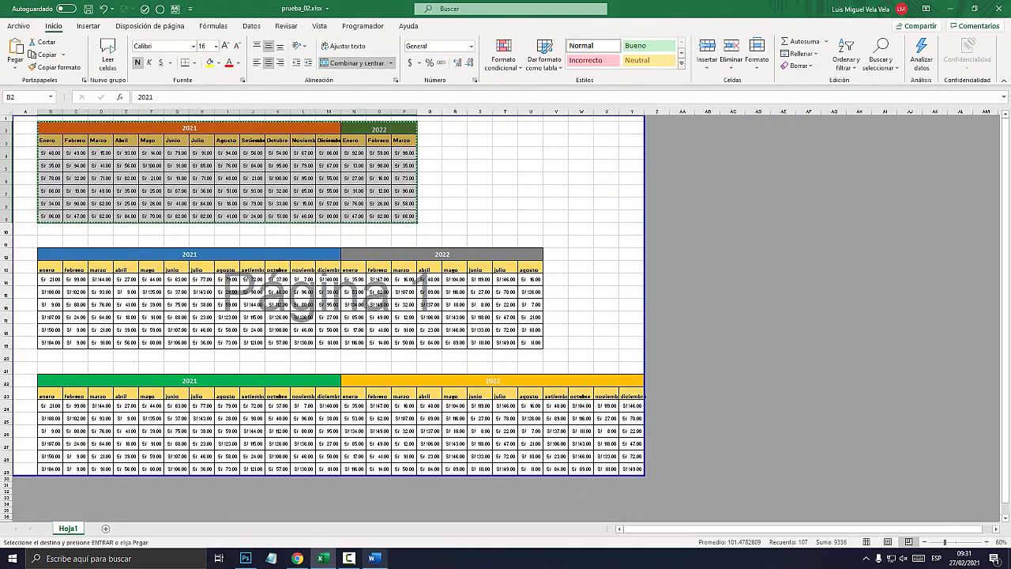
{"action": "left_click", "coordinate": [374, 558]}
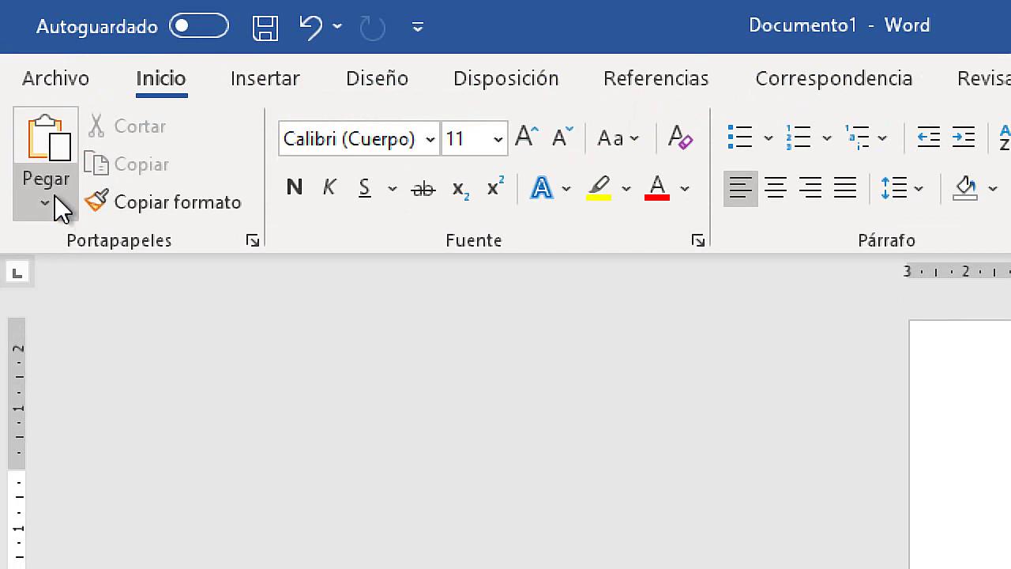
Paste Special the table as a Hoja de cálculo de Microsoft Excel Objeto.
{"action": "left_click", "coordinate": [55, 198]}
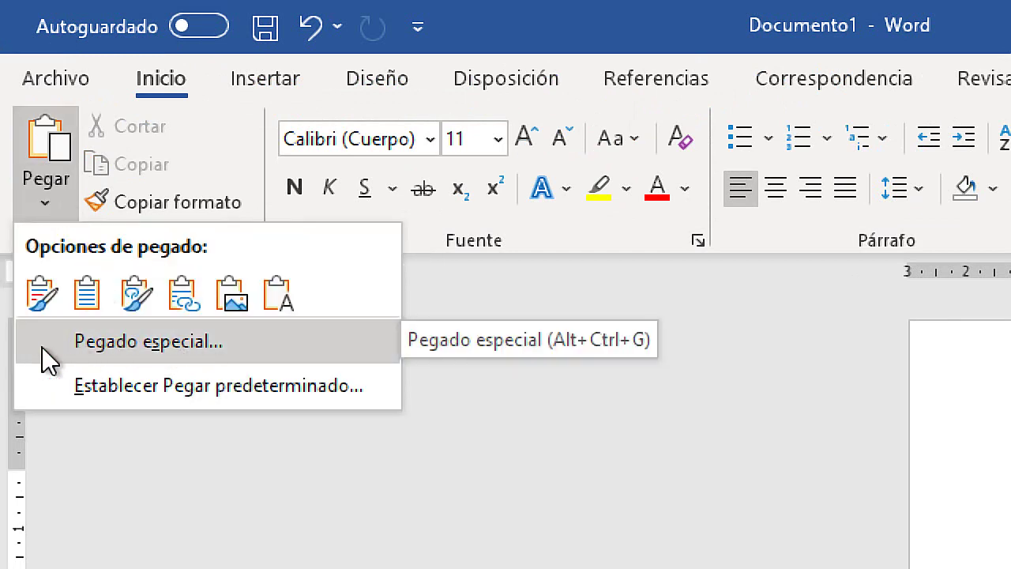
{"action": "left_click", "coordinate": [168, 344]}
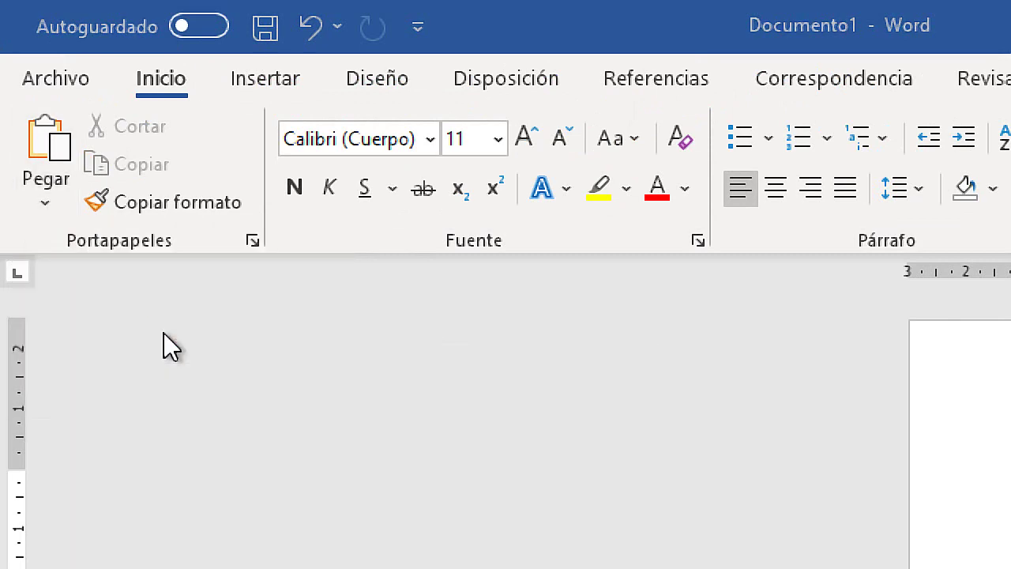
{"action": "left_click_drag", "start_coordinate": [461, 136], "coordinate": [474, 145]}
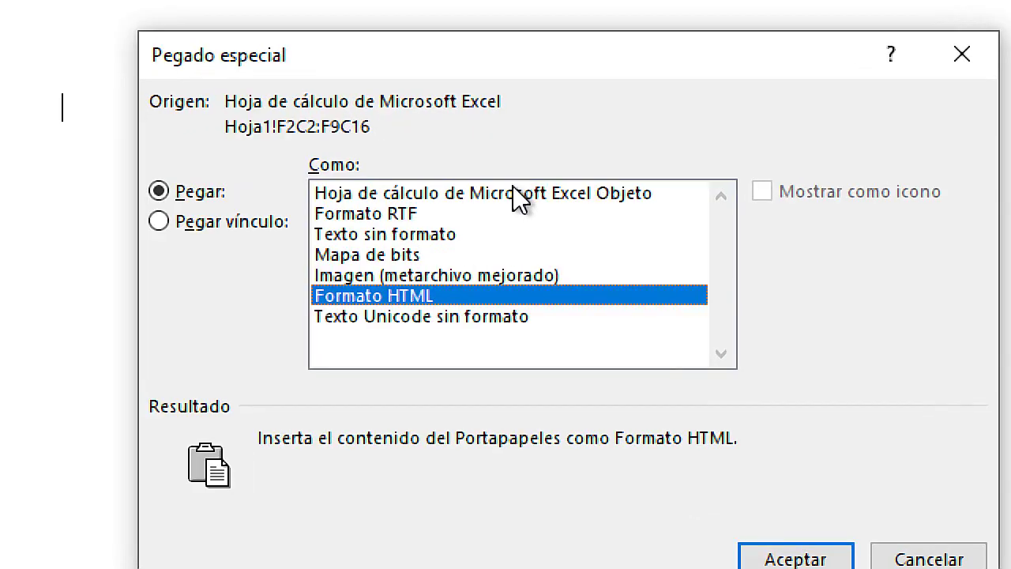
{"action": "left_click", "coordinate": [507, 190]}
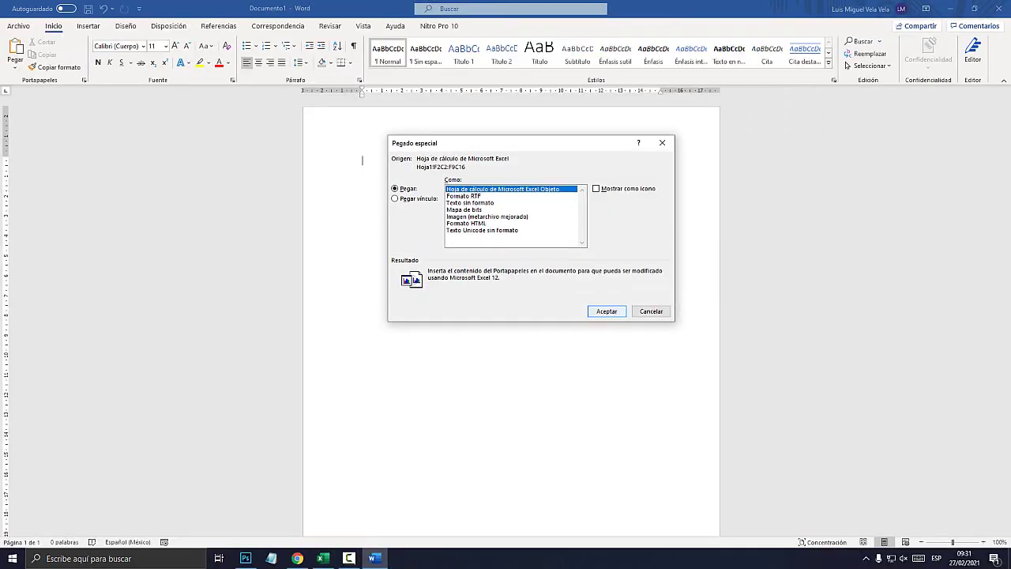
{"action": "key", "text": "Return"}
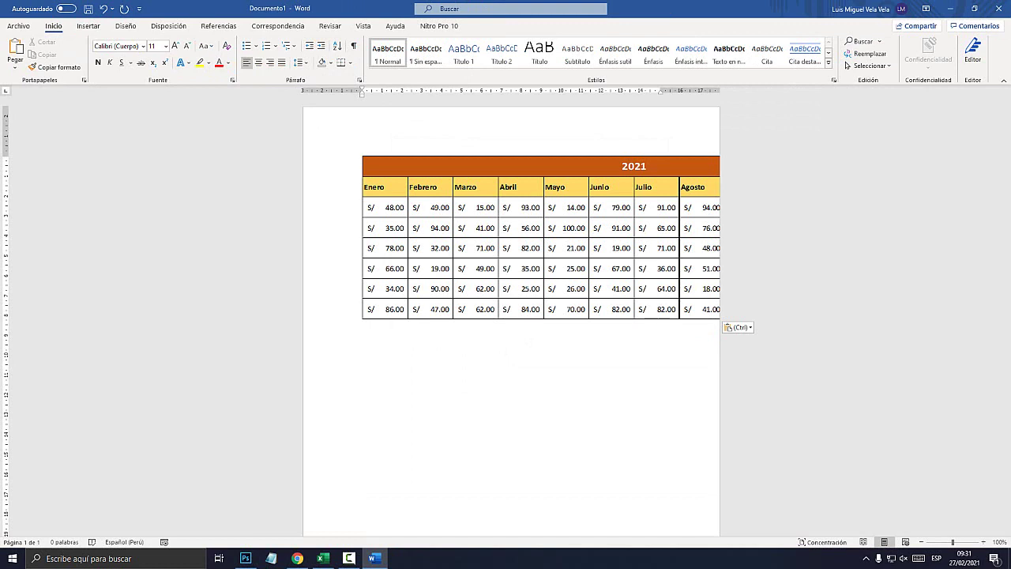
Resize the embedded object from its corner so 2021 and January–March 2022 columns fit the page.
{"action": "left_click", "coordinate": [541, 237]}
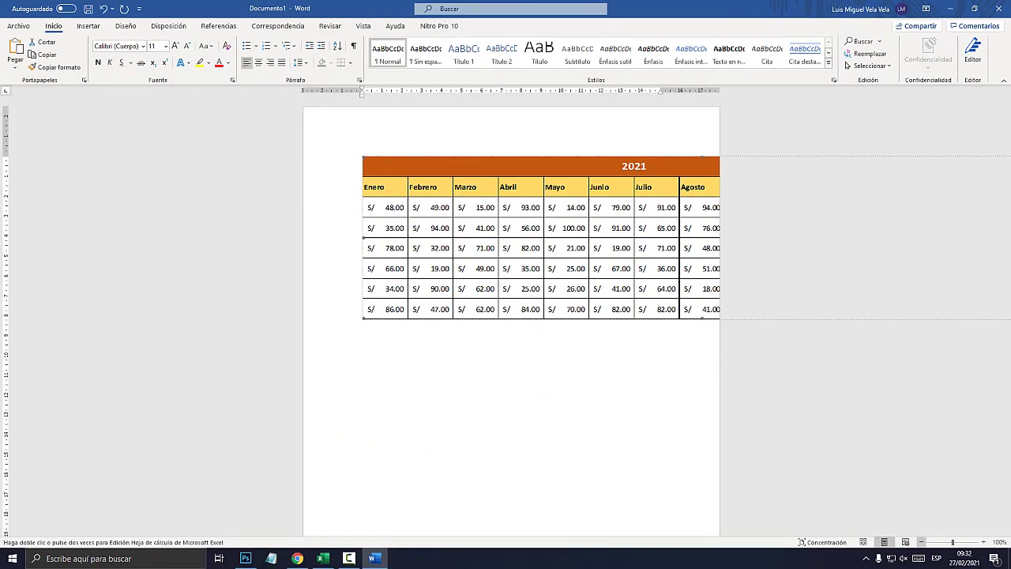
{"action": "scroll", "coordinate": [512, 316], "scroll_direction": "down", "scroll_amount": 2}
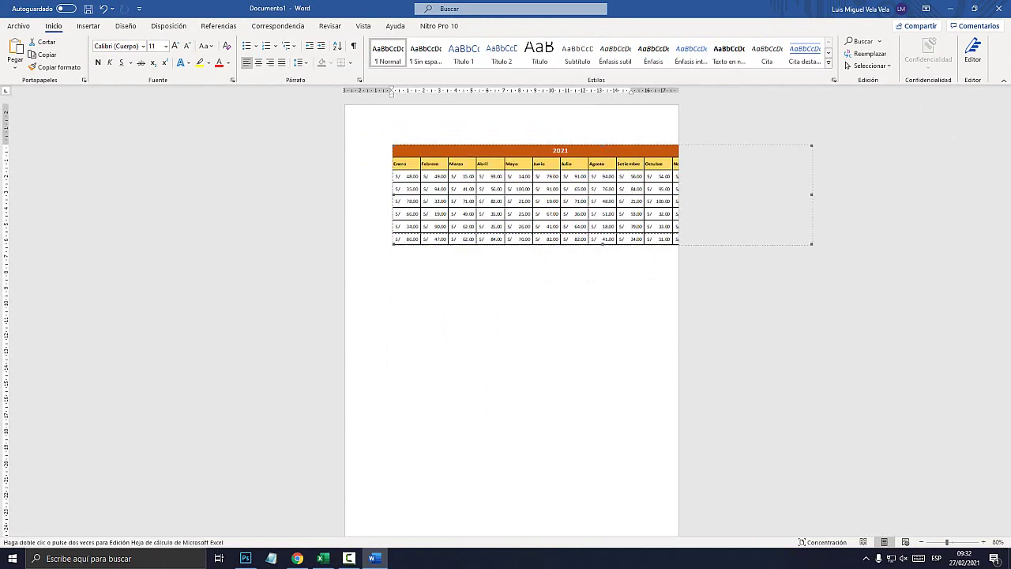
{"action": "left_click_drag", "start_coordinate": [812, 244], "coordinate": [658, 208]}
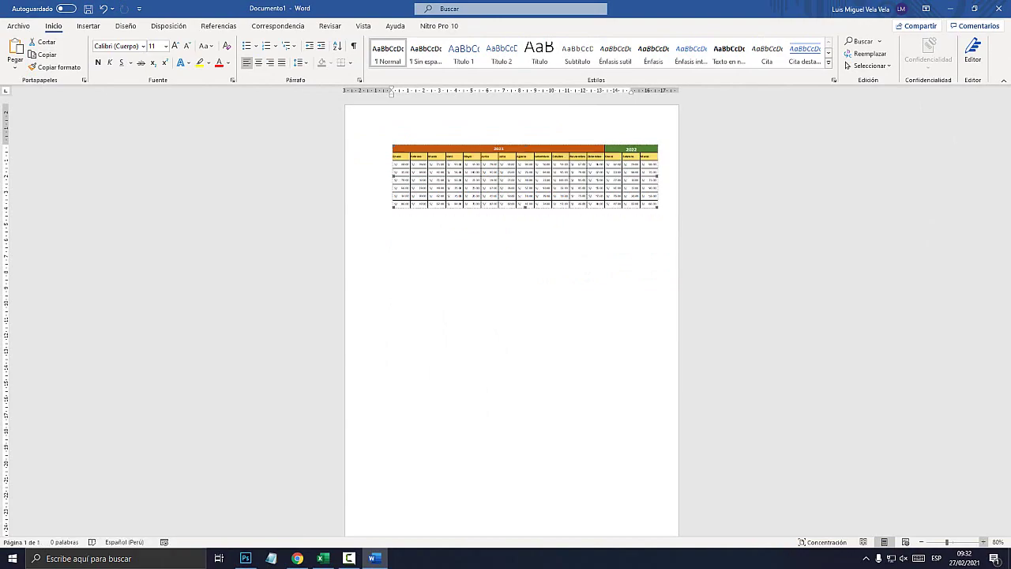
{"action": "scroll", "coordinate": [530, 190], "scroll_direction": "up", "scroll_amount": 4, "text": "ctrl"}
{"action": "scroll", "coordinate": [531, 190], "scroll_direction": "up", "scroll_amount": 2, "text": "ctrl"}
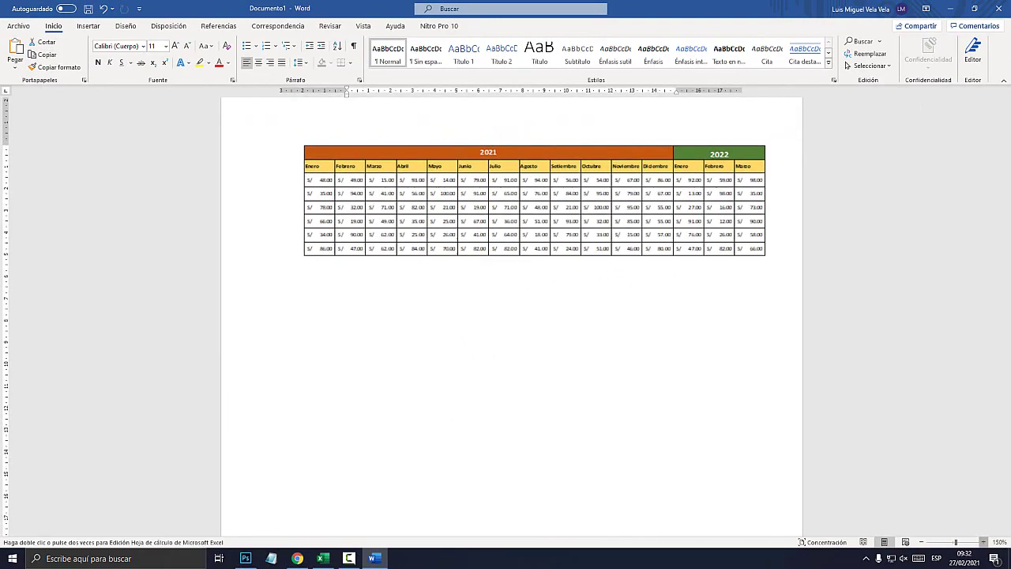
{"action": "scroll", "coordinate": [530, 190], "scroll_direction": "up", "scroll_amount": 2, "text": "ctrl"}
{"action": "scroll", "coordinate": [531, 189], "scroll_direction": "up", "scroll_amount": 3, "text": "ctrl"}
{"action": "scroll", "coordinate": [530, 189], "scroll_direction": "up", "scroll_amount": 2, "text": "ctrl"}
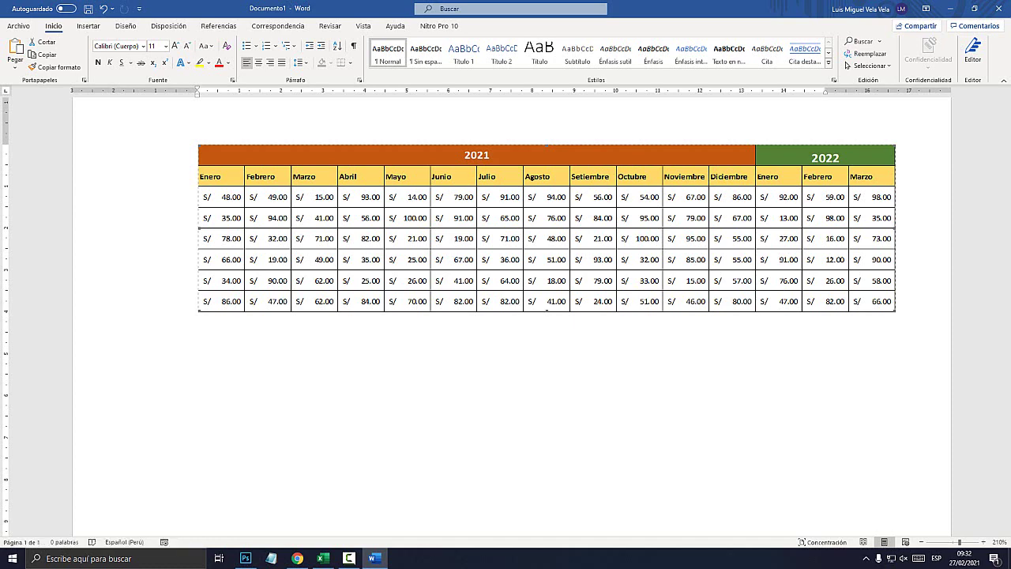
{"action": "scroll", "coordinate": [505, 229], "scroll_direction": "down", "scroll_amount": 4, "text": "ctrl"}
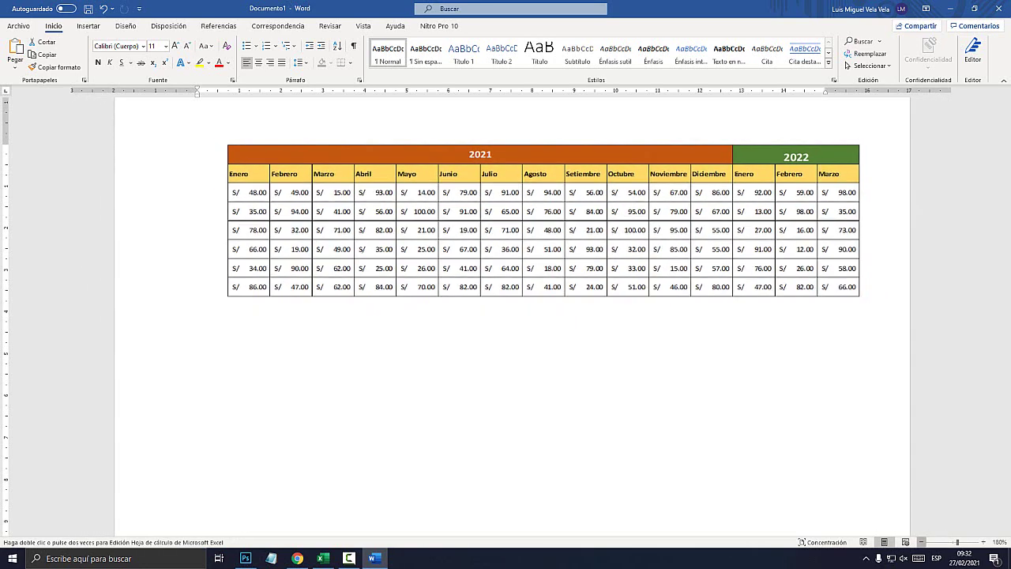
Apply the Estrecho 1.27 cm margin preset from the Disposición tab.
{"action": "left_click", "coordinate": [168, 26]}
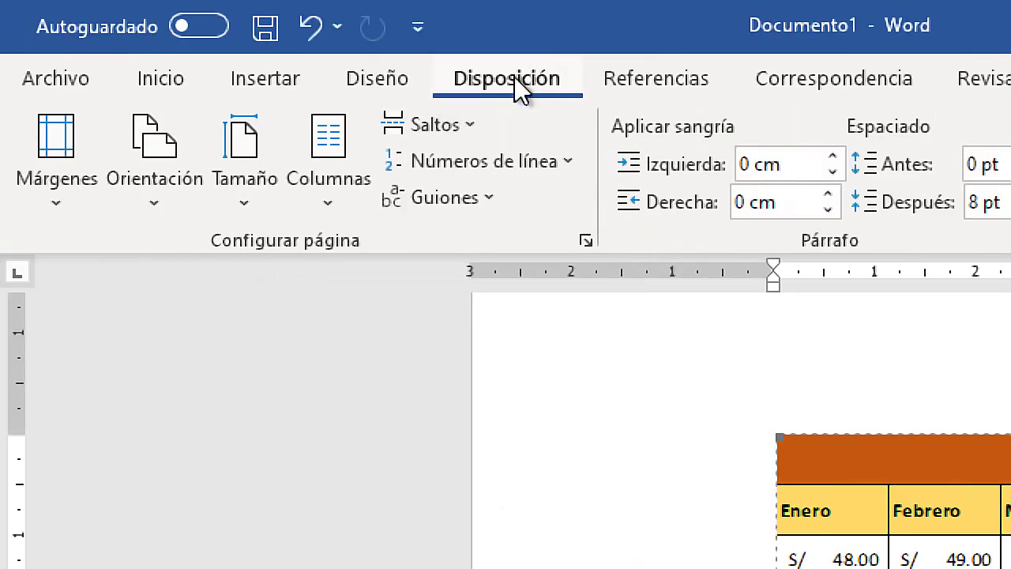
{"action": "left_click", "coordinate": [79, 186]}
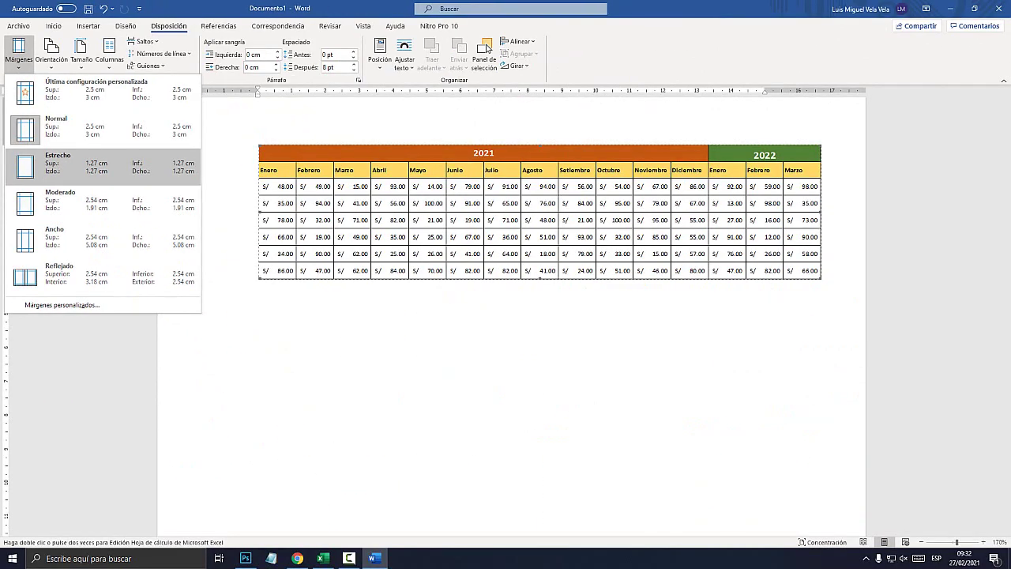
{"action": "left_click", "coordinate": [63, 164]}
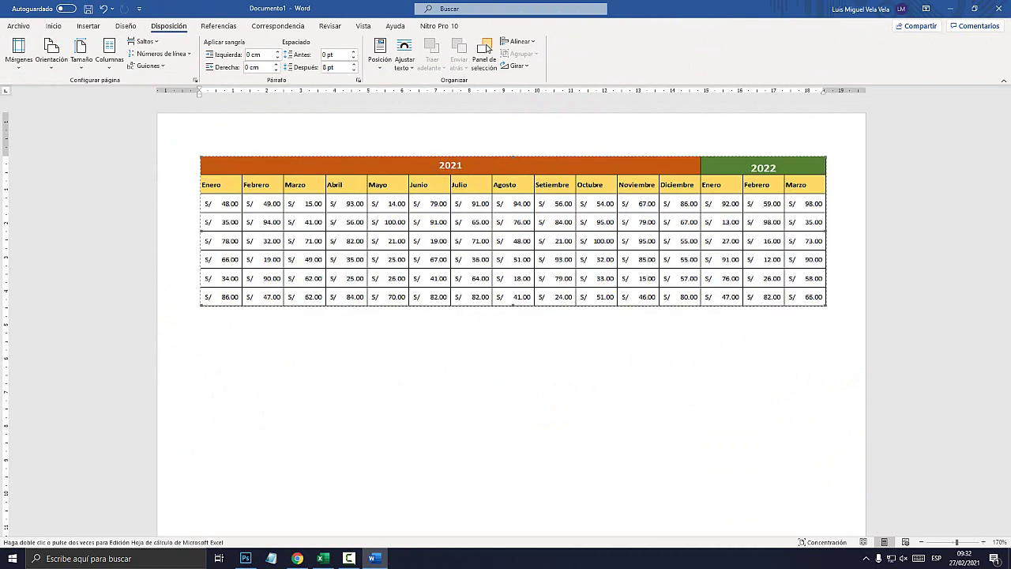
{"action": "scroll", "coordinate": [487, 47], "scroll_direction": "down", "scroll_amount": 4, "text": "ctrl"}
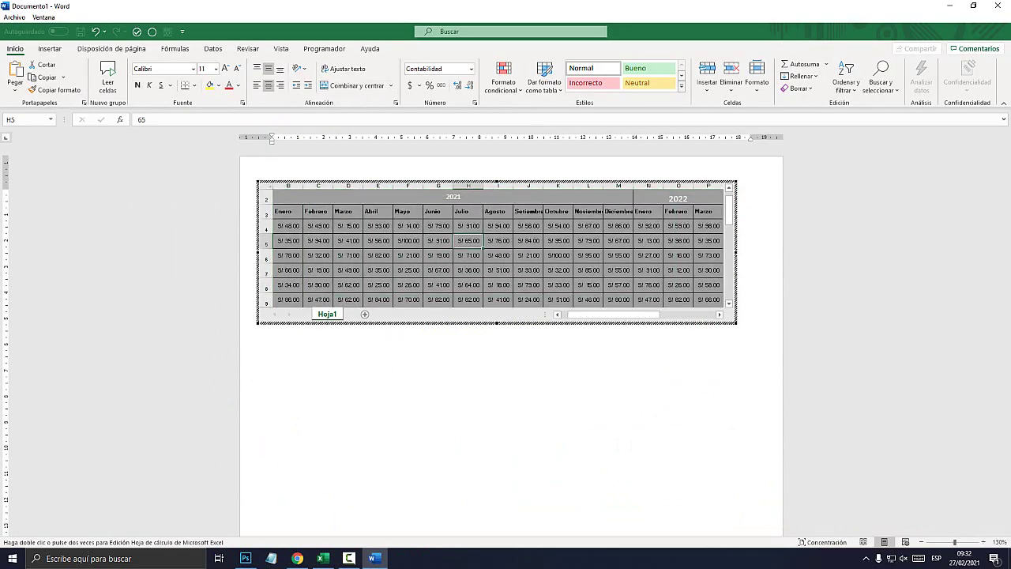
{"action": "left_click", "coordinate": [348, 240]}
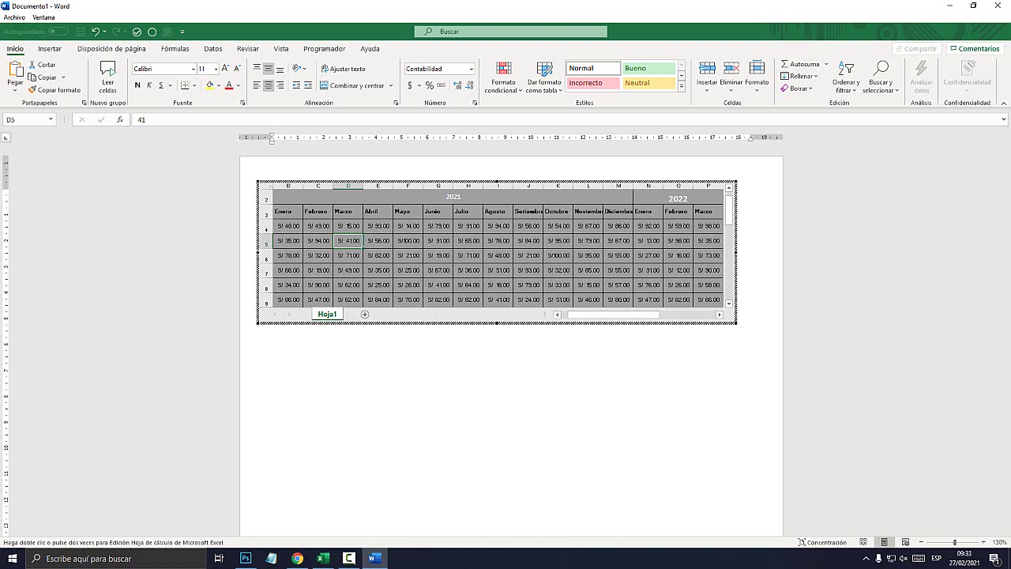
{"action": "left_click", "coordinate": [439, 240]}
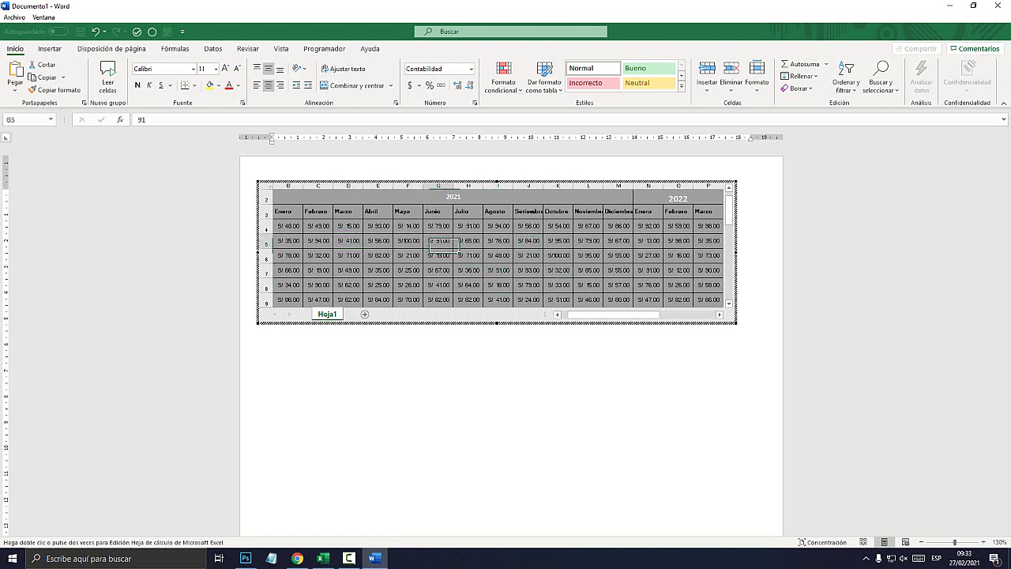
{"action": "key", "text": "Right"}
{"action": "key", "text": "Right"}
{"action": "key", "text": "Right"}
{"action": "key", "text": "Right"}
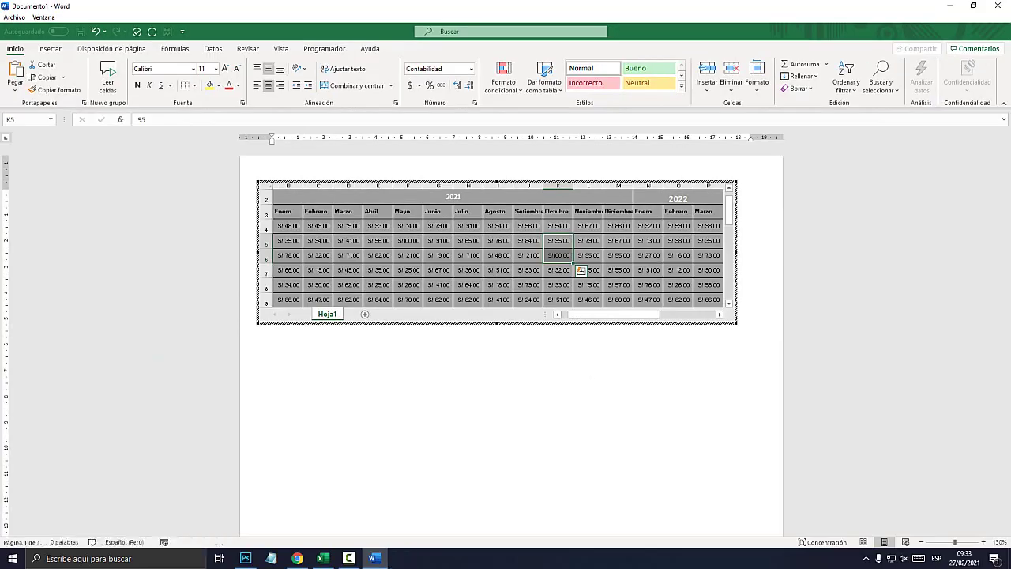
{"action": "left_click", "coordinate": [564, 417]}
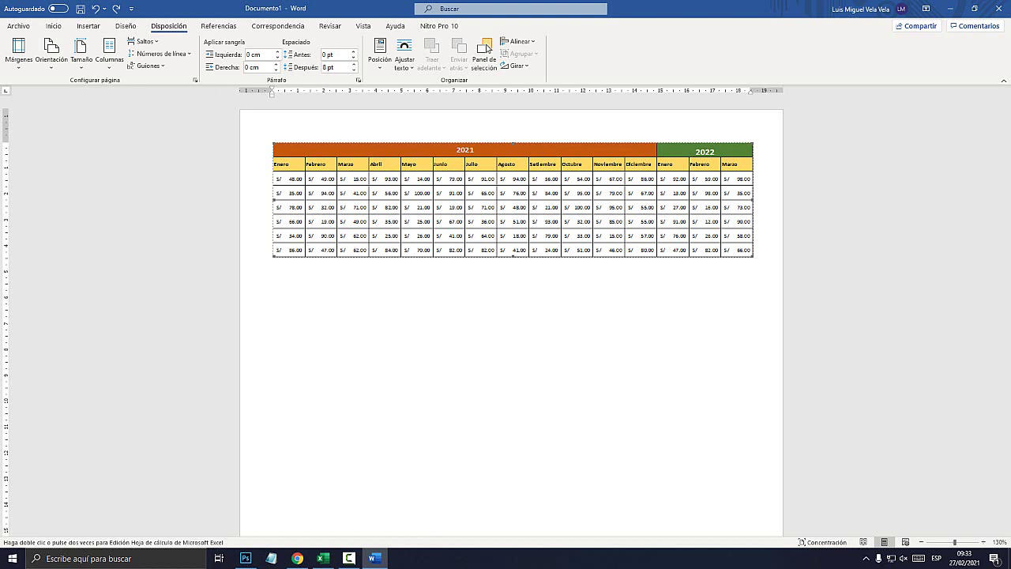
Select and copy the middle sales table B12:U19 in Excel, then return to Word.
{"action": "left_click", "coordinate": [323, 557]}
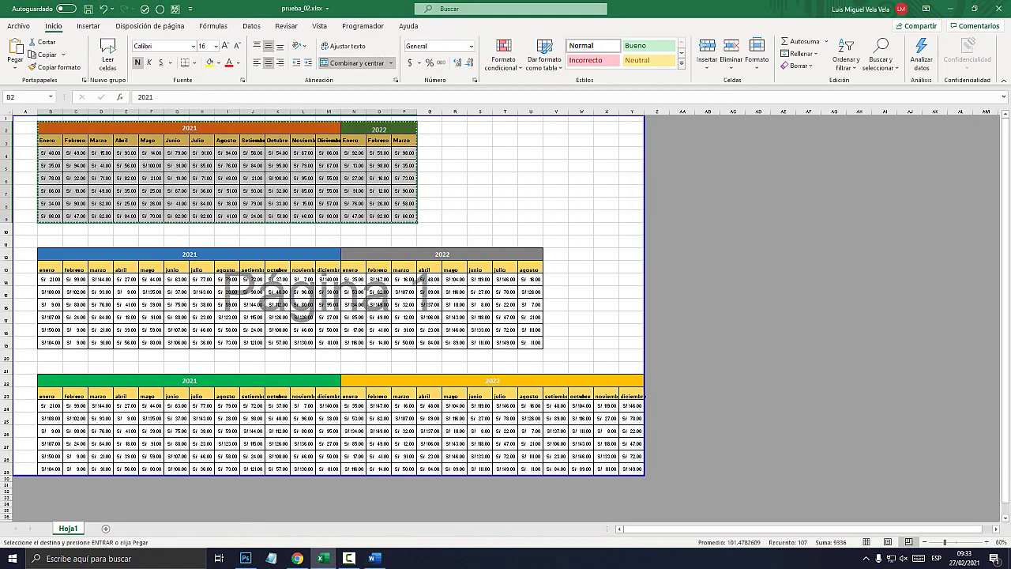
{"action": "left_click_drag", "start_coordinate": [531, 342], "coordinate": [41, 251]}
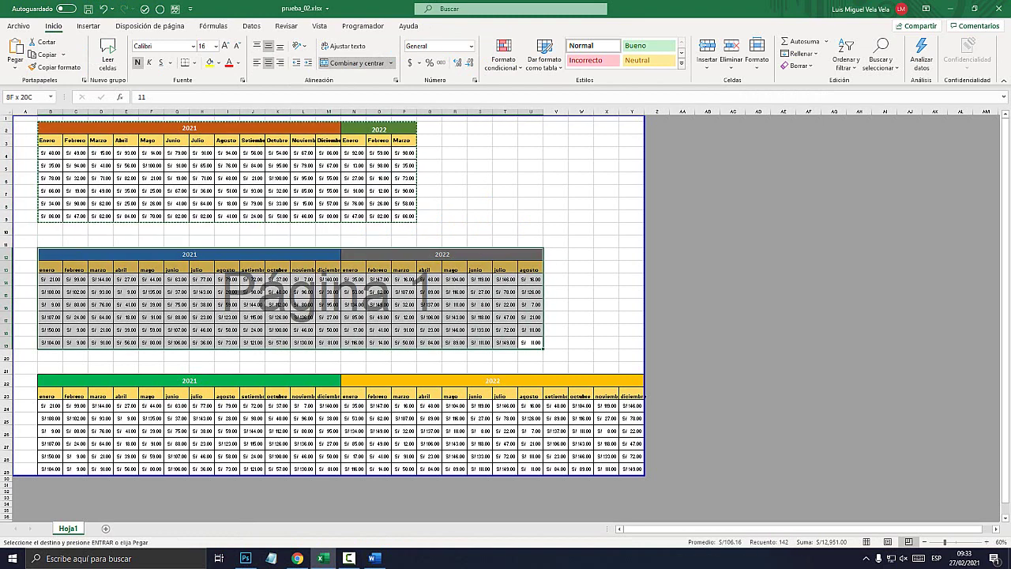
{"action": "key", "text": "Escape"}
{"action": "left_click", "coordinate": [556, 216]}
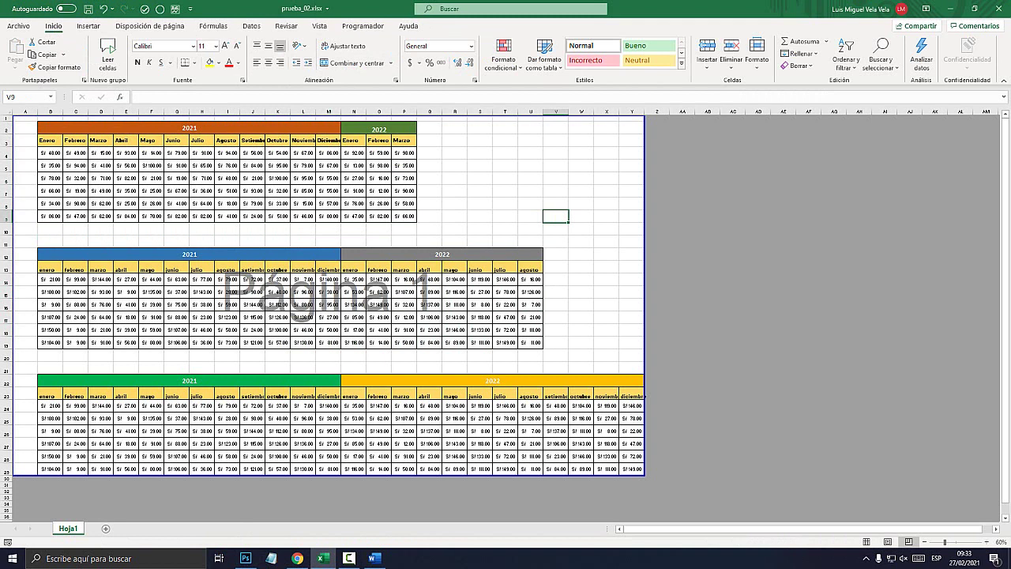
{"action": "left_click_drag", "start_coordinate": [42, 254], "coordinate": [542, 343]}
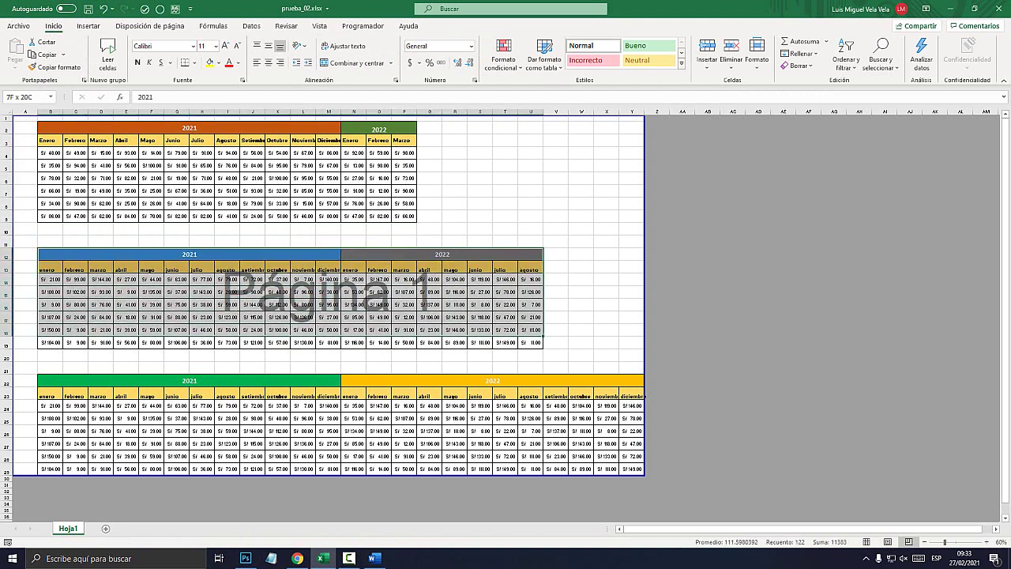
{"action": "right_click", "coordinate": [476, 308]}
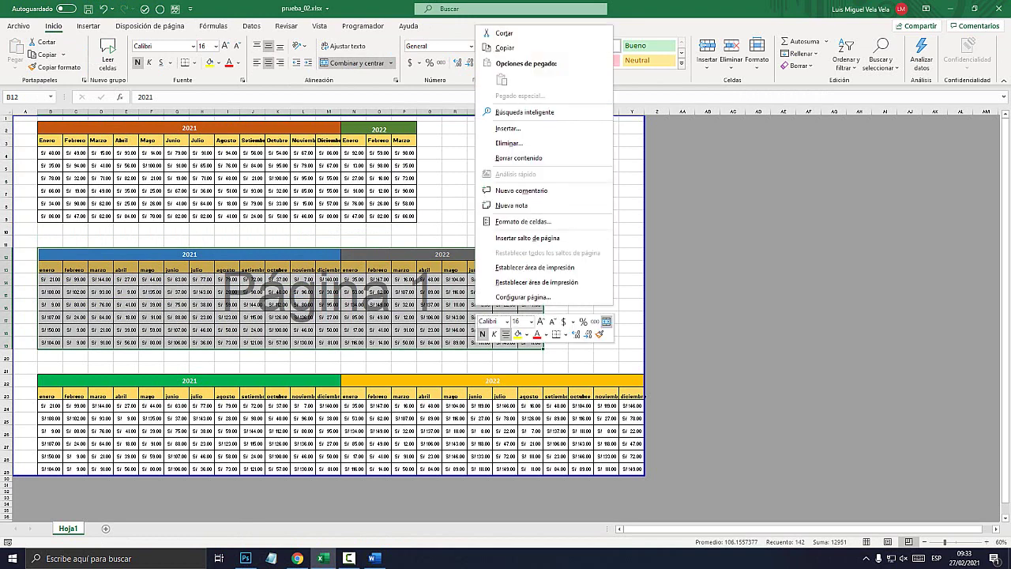
{"action": "left_click", "coordinate": [504, 47]}
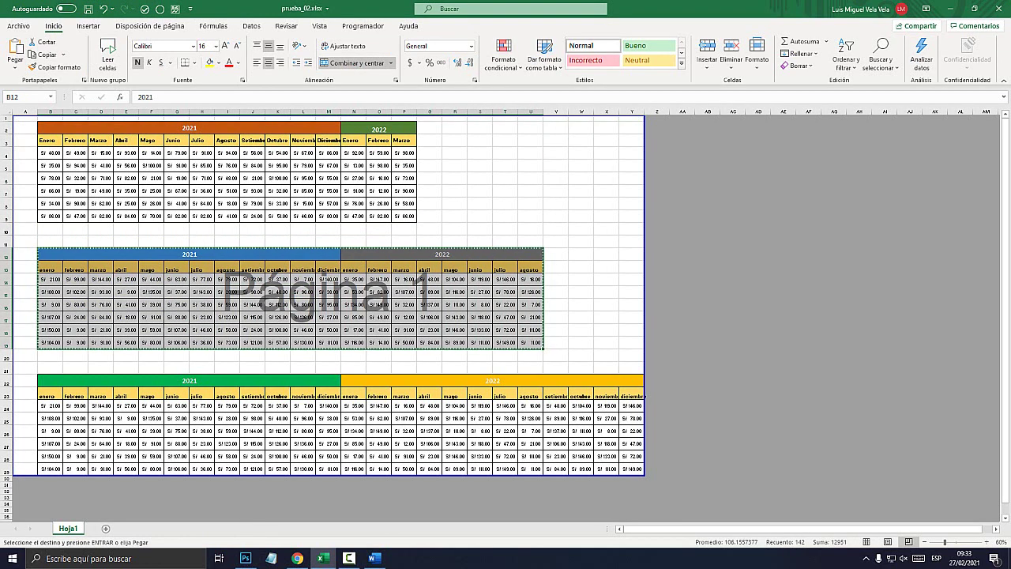
{"action": "key", "text": "alt+Tab"}
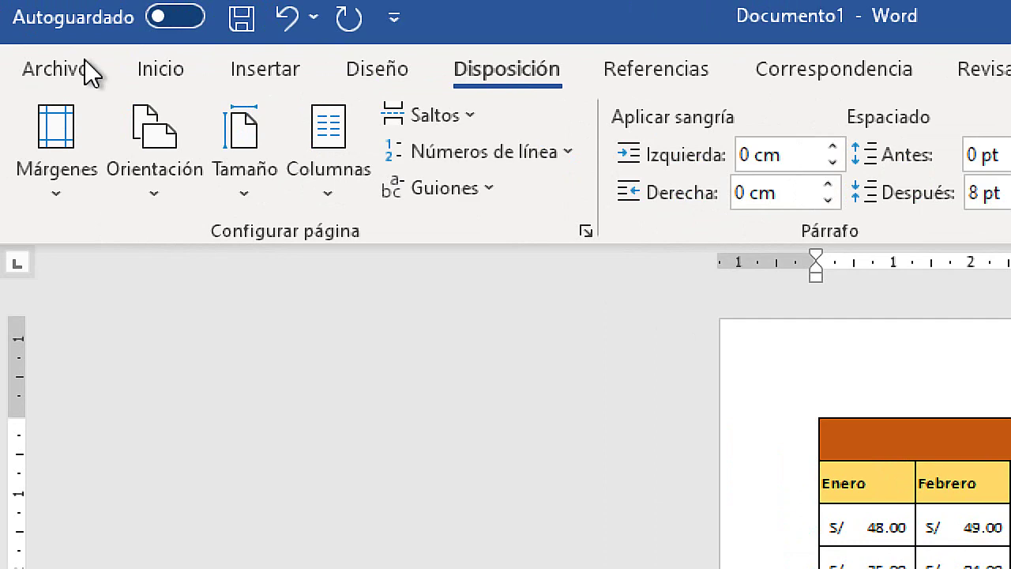
Paste Special the copied 2021 sales table below the first as a Microsoft Excel worksheet object.
{"action": "left_click", "coordinate": [55, 28]}
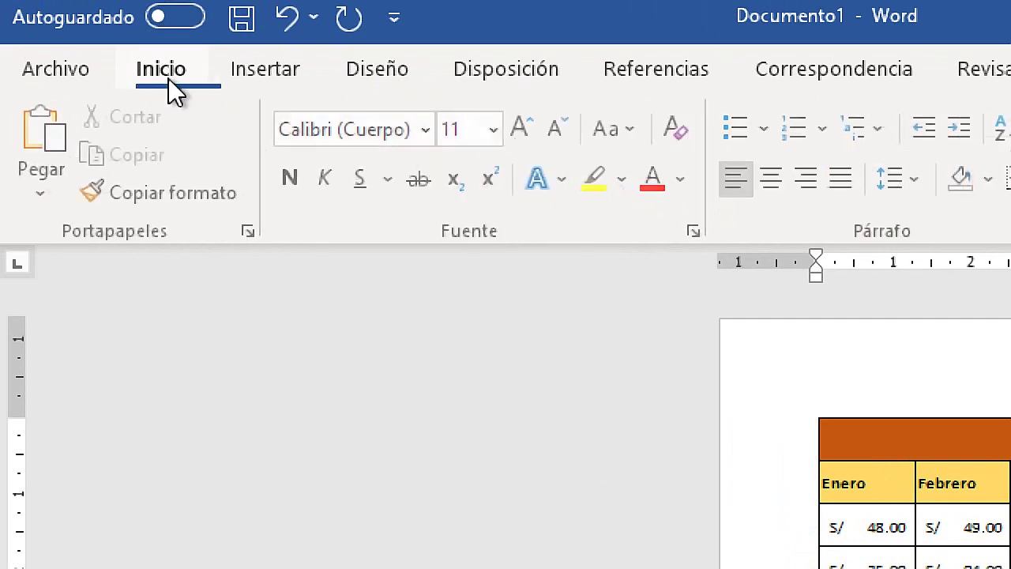
{"action": "left_click", "coordinate": [52, 196]}
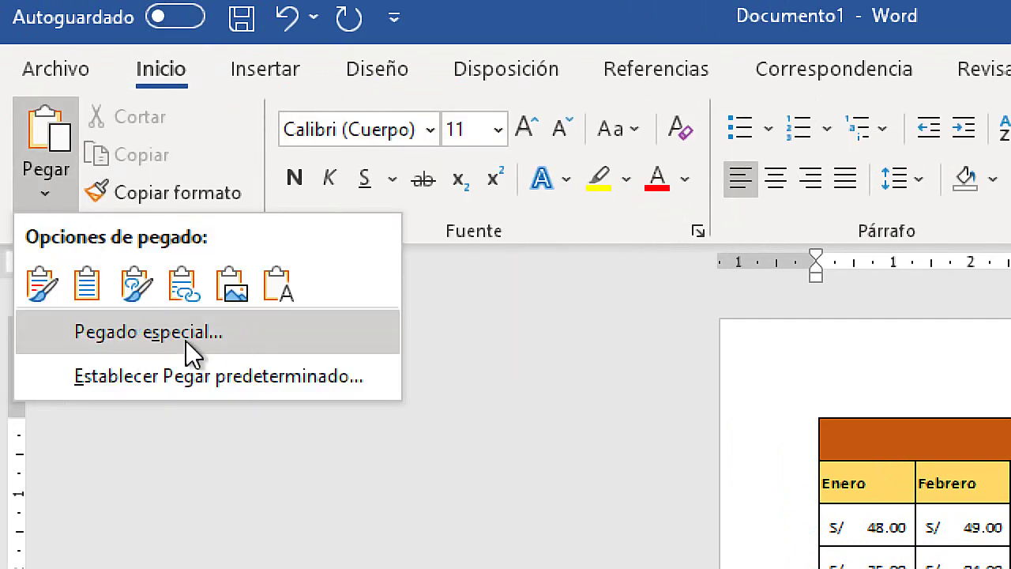
{"action": "left_click", "coordinate": [206, 339]}
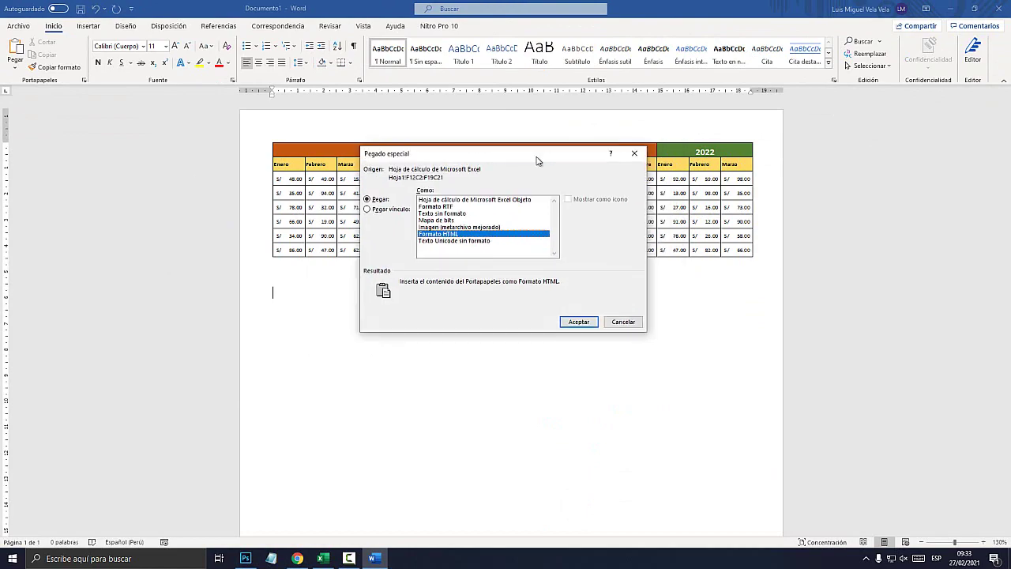
{"action": "left_click_drag", "start_coordinate": [536, 160], "coordinate": [534, 150]}
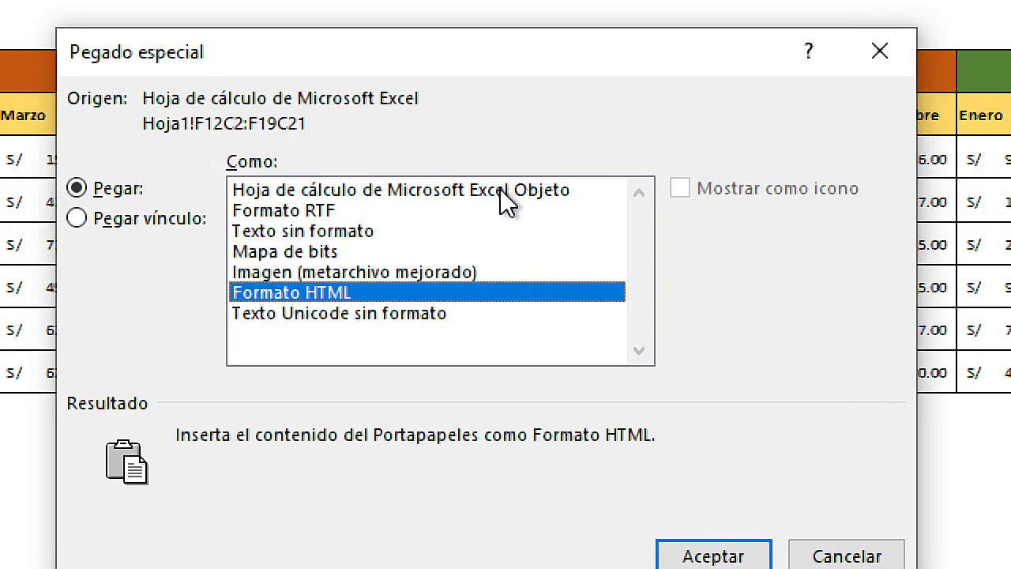
{"action": "left_click", "coordinate": [453, 190]}
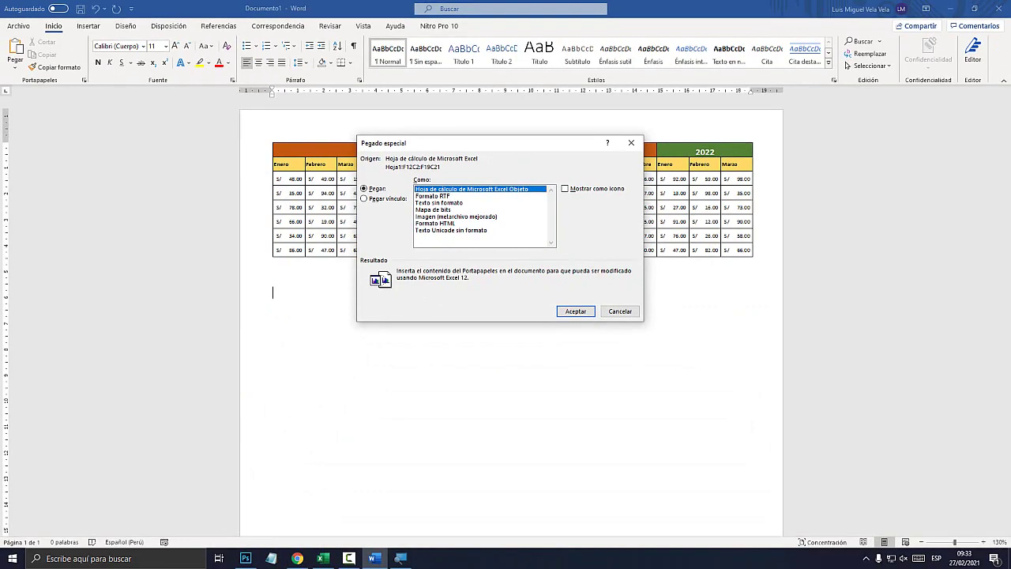
{"action": "left_click", "coordinate": [714, 556]}
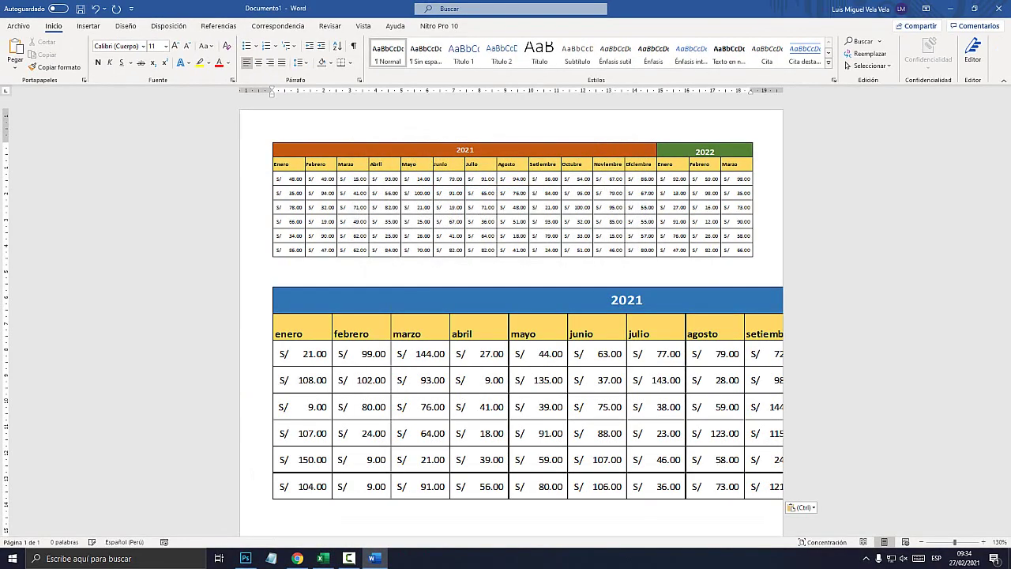
{"action": "scroll", "coordinate": [511, 316], "scroll_direction": "down", "scroll_amount": 7}
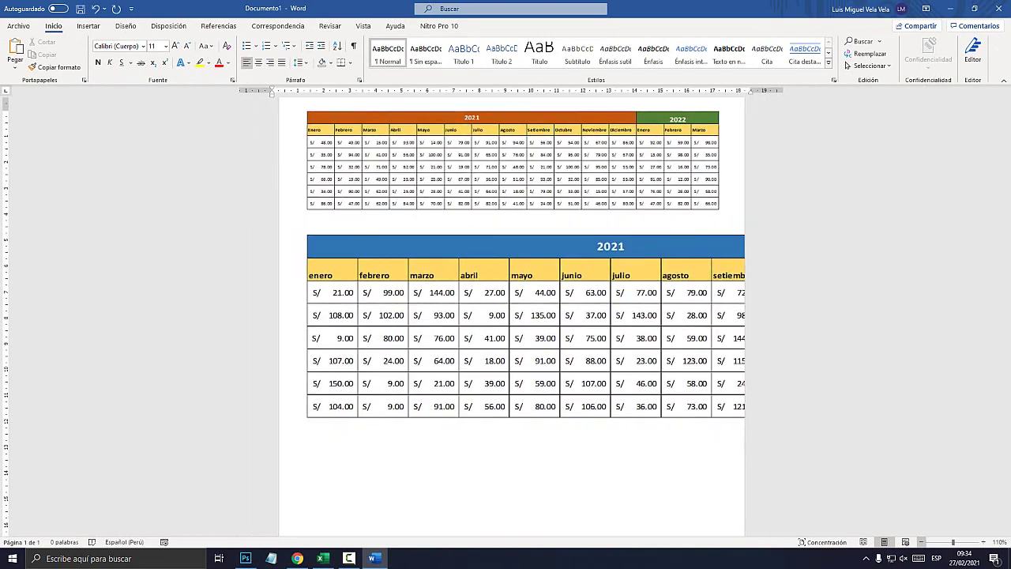
Drag the embedded second table's corner handle inward so it fits the page width.
{"action": "left_click", "coordinate": [519, 269]}
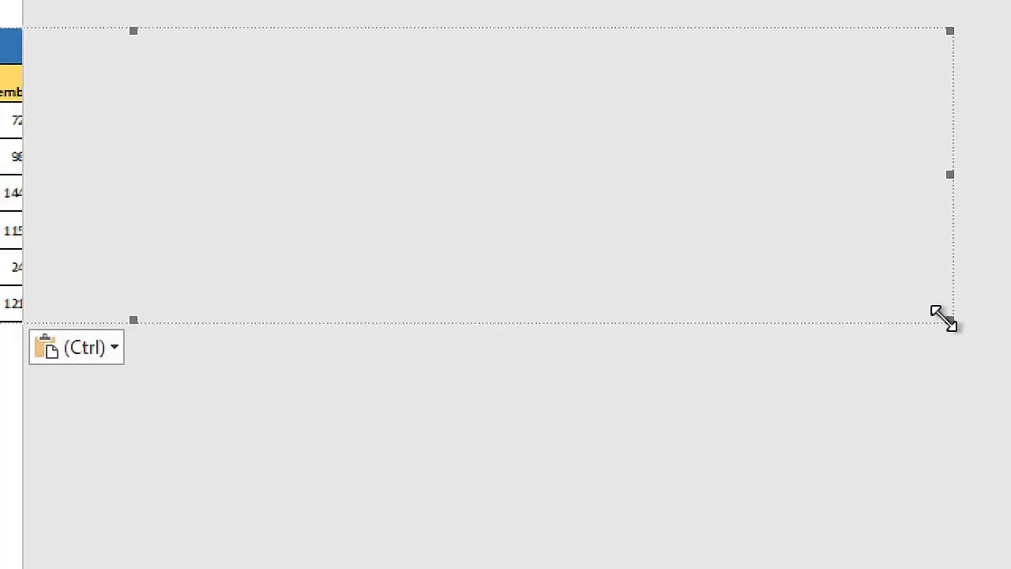
{"action": "left_click_drag", "start_coordinate": [950, 320], "coordinate": [355, 214]}
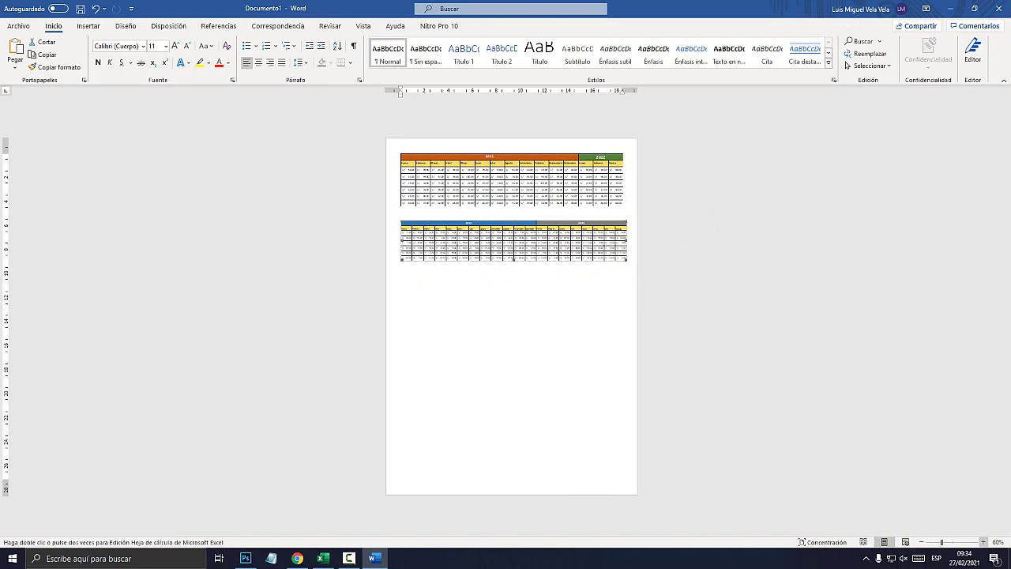
{"action": "left_click", "coordinate": [984, 542]}
{"action": "left_click", "coordinate": [984, 542]}
{"action": "left_click", "coordinate": [983, 543]}
{"action": "left_click", "coordinate": [984, 542]}
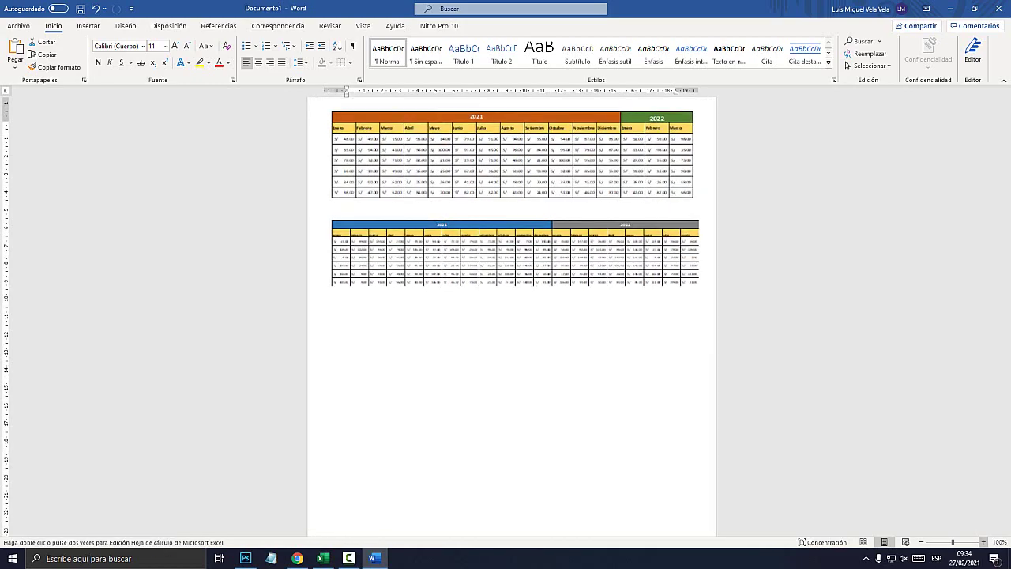
{"action": "left_click", "coordinate": [983, 542]}
{"action": "left_click", "coordinate": [984, 542]}
{"action": "left_click", "coordinate": [984, 542]}
{"action": "left_click", "coordinate": [984, 542]}
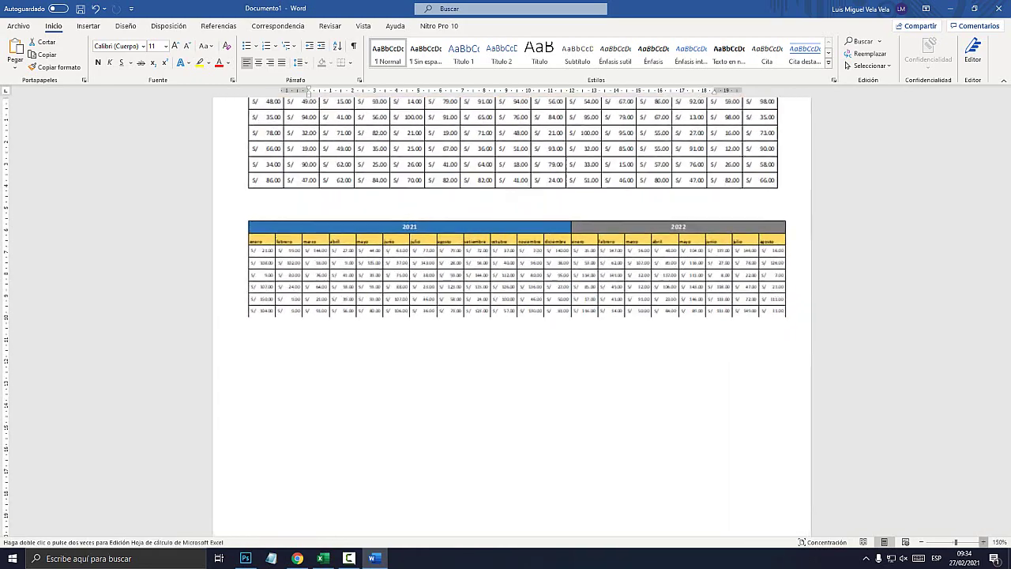
{"action": "left_click", "coordinate": [984, 542]}
{"action": "left_click", "coordinate": [984, 542]}
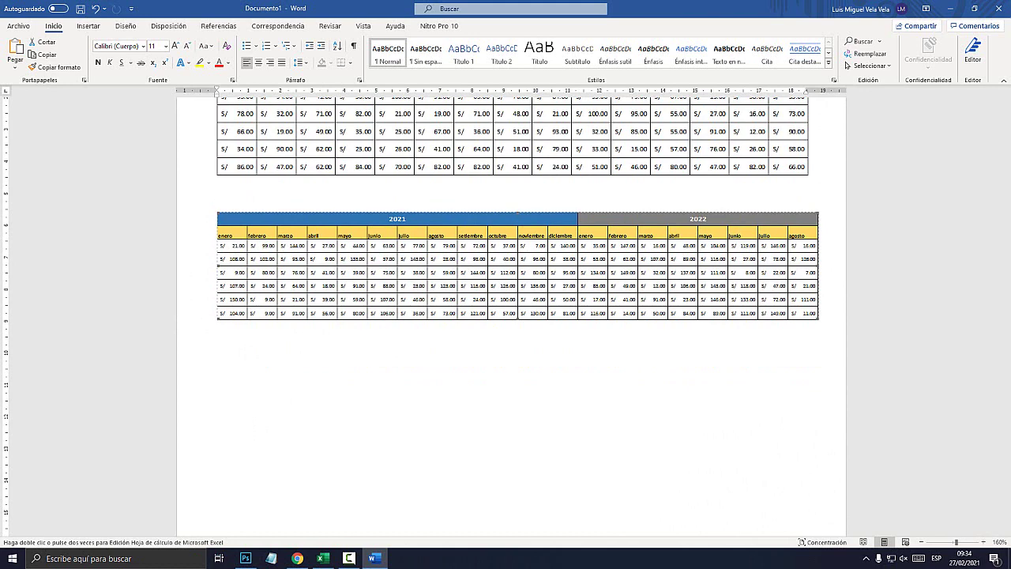
{"action": "scroll", "coordinate": [511, 316], "scroll_direction": "up", "scroll_amount": 3}
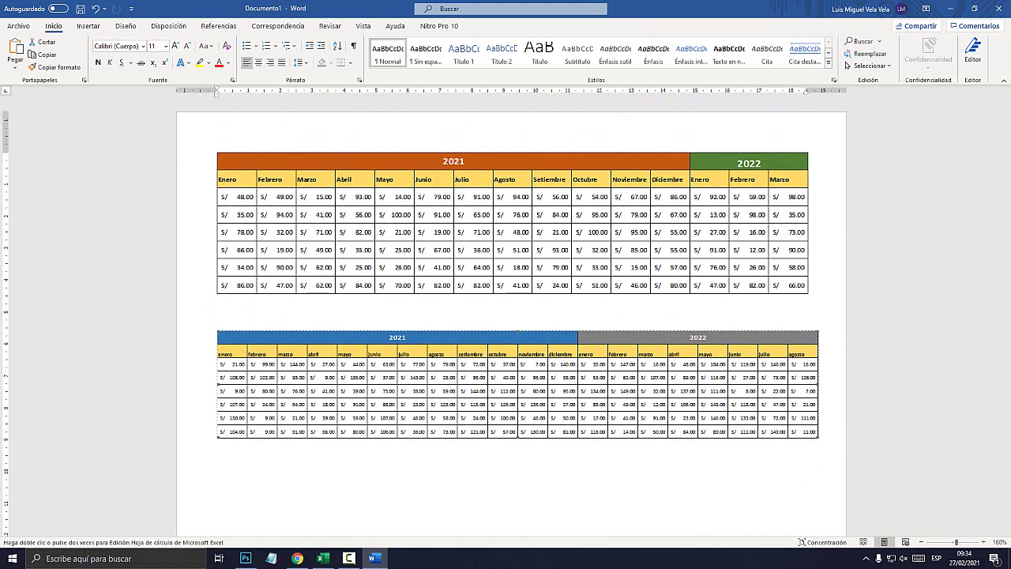
{"action": "scroll", "coordinate": [511, 316], "scroll_direction": "down", "scroll_amount": 2}
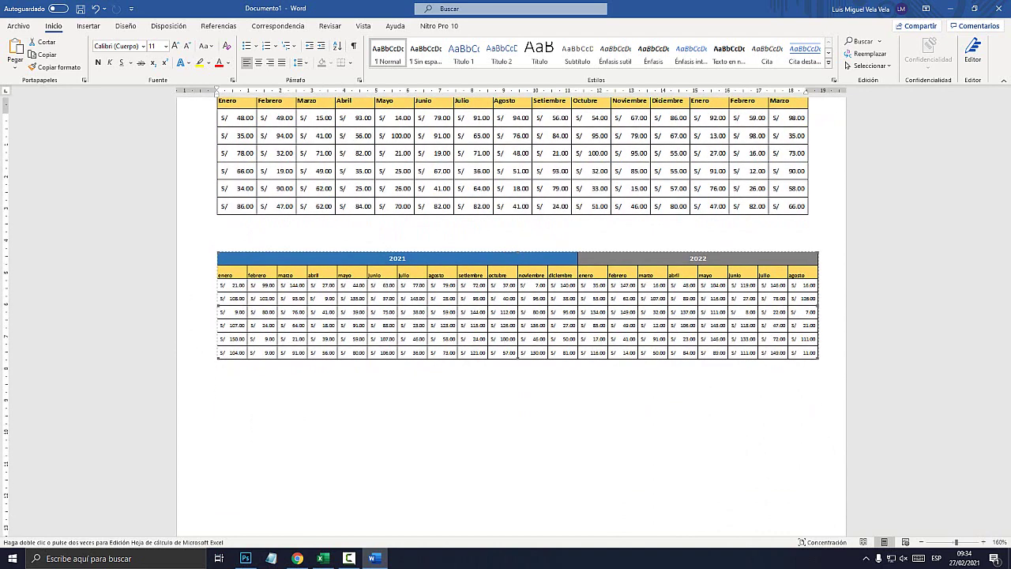
{"action": "scroll", "coordinate": [511, 316], "scroll_direction": "up", "scroll_amount": 2}
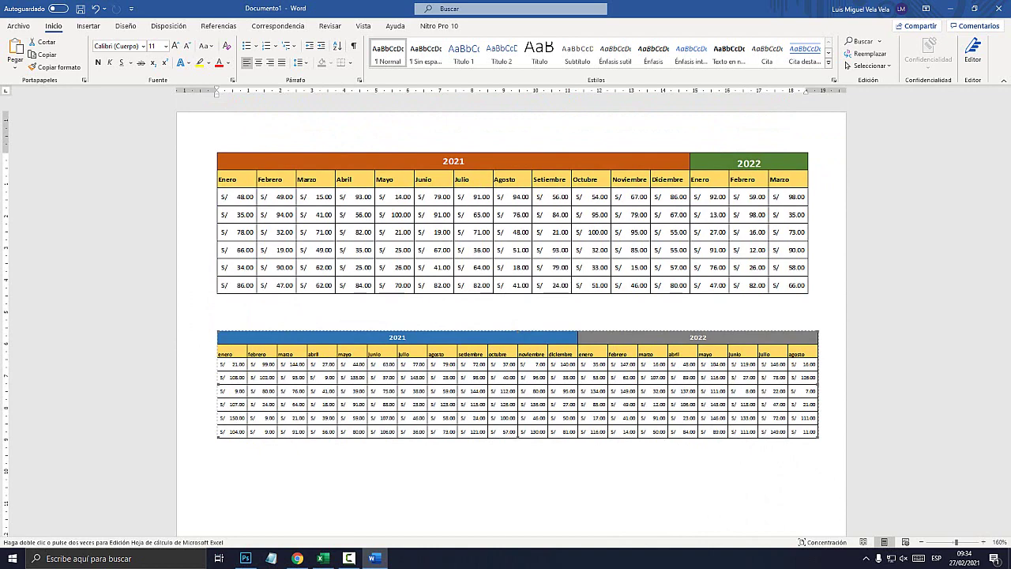
{"action": "scroll", "coordinate": [511, 316], "scroll_direction": "down", "scroll_amount": 5}
{"action": "scroll", "coordinate": [511, 316], "scroll_direction": "up", "scroll_amount": 5}
{"action": "scroll", "coordinate": [512, 316], "scroll_direction": "up", "scroll_amount": 2}
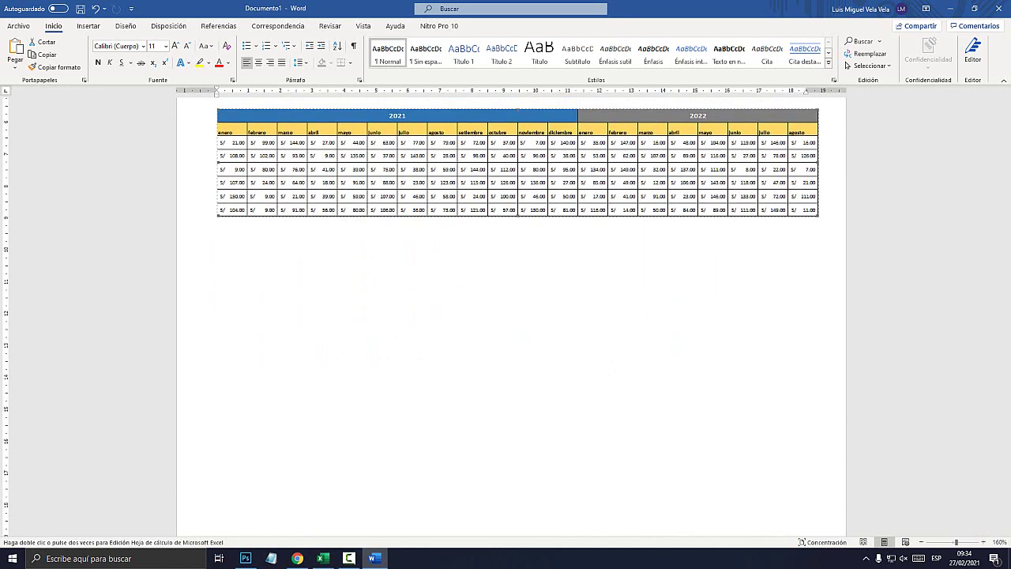
In the Excel workbook, select the third sales table including its last row.
{"action": "left_click", "coordinate": [323, 557]}
{"action": "key", "text": "Escape"}
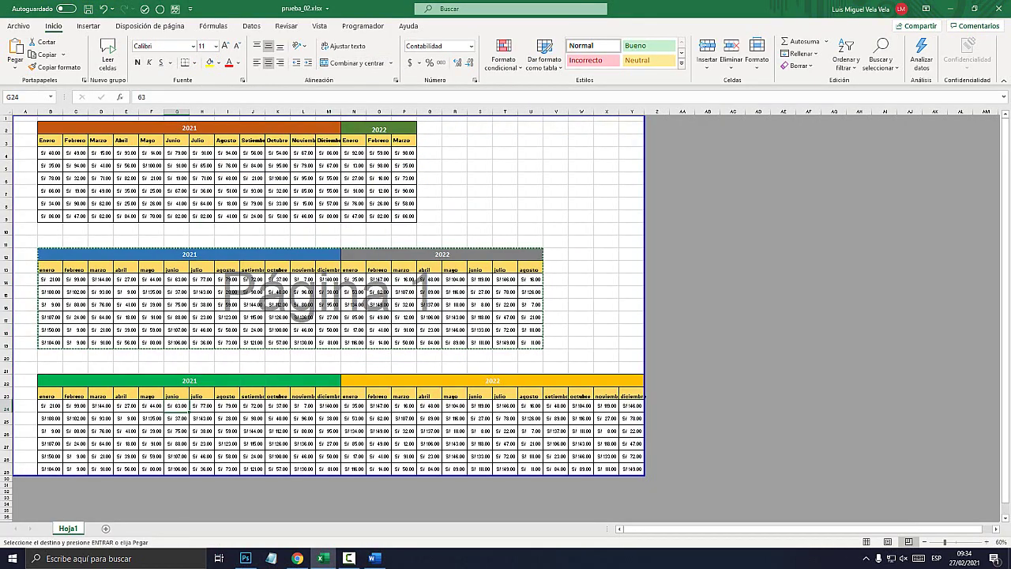
{"action": "mouse_move", "coordinate": [47, 380]}
{"action": "left_mouse_down"}
{"action": "mouse_move", "coordinate": [628, 444]}
{"action": "mouse_move", "coordinate": [628, 471]}
{"action": "left_mouse_up"}
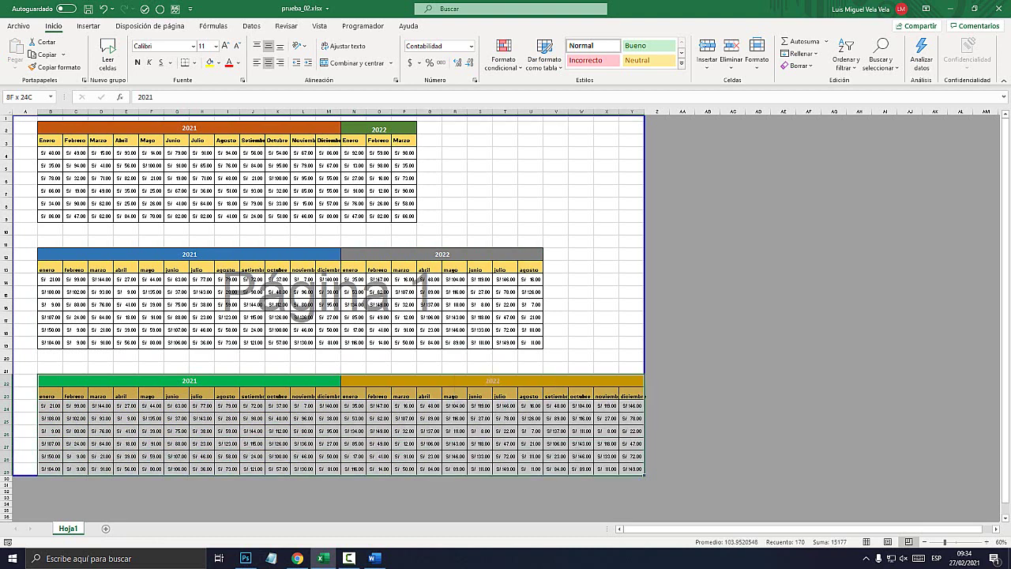
{"action": "left_click", "coordinate": [374, 557]}
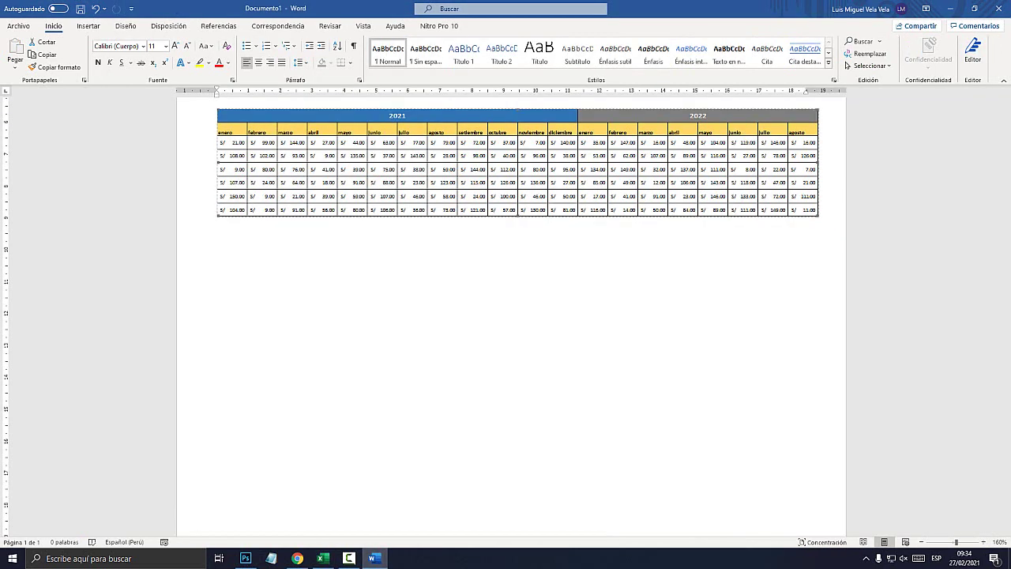
{"action": "left_click", "coordinate": [921, 542]}
{"action": "left_click", "coordinate": [922, 542]}
{"action": "left_click", "coordinate": [921, 542]}
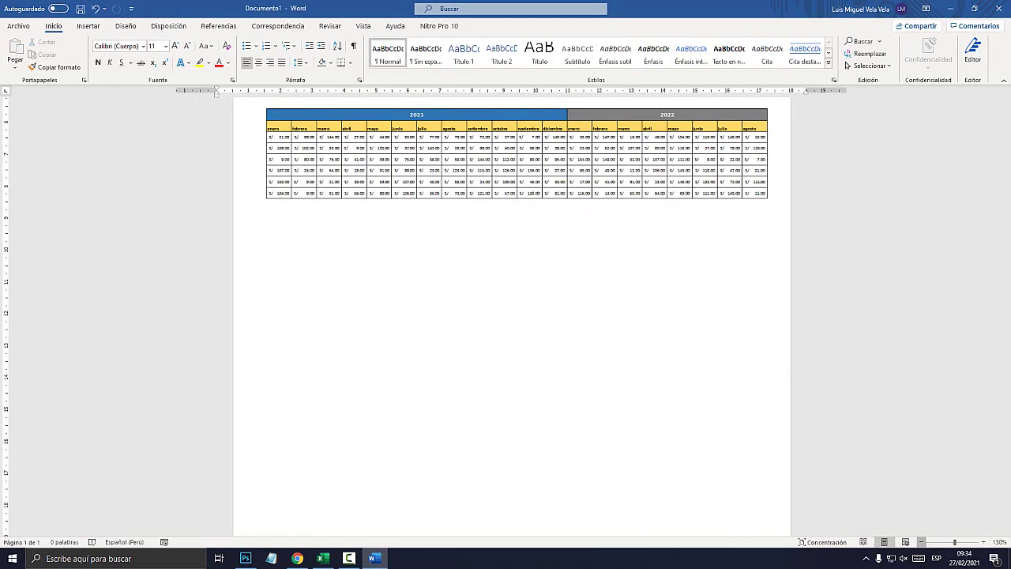
{"action": "left_click", "coordinate": [922, 543]}
{"action": "left_click", "coordinate": [921, 543]}
{"action": "left_click", "coordinate": [921, 542]}
{"action": "left_click", "coordinate": [921, 542]}
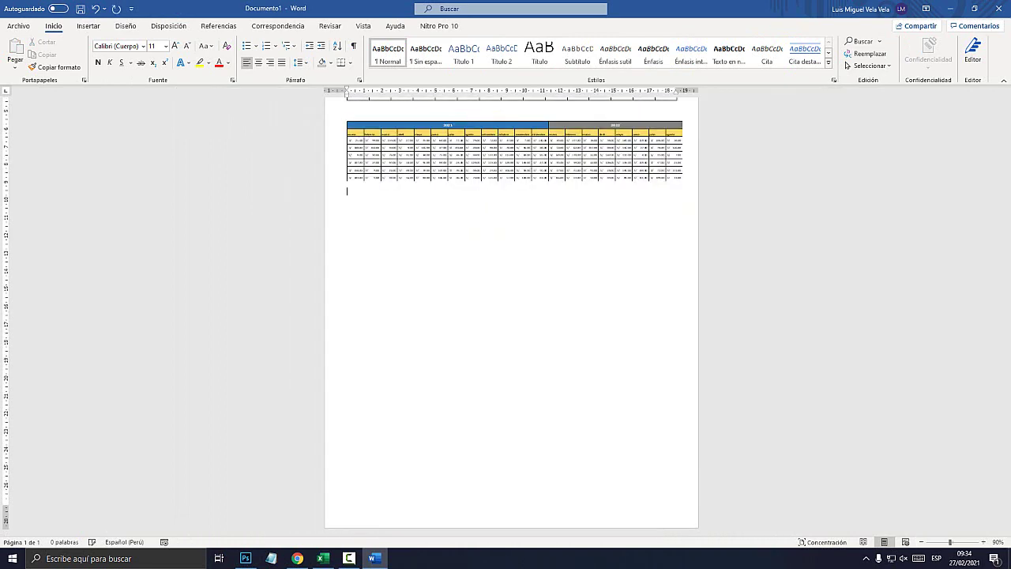
Insert a page break with Ctrl+Enter to start a new page after the tables.
{"action": "key", "text": "ctrl+Return"}
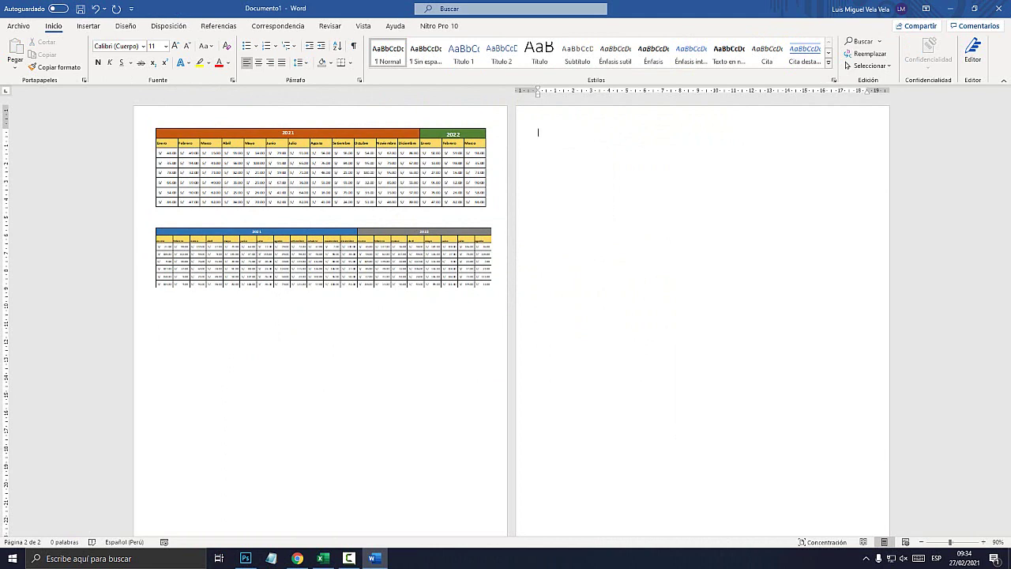
{"action": "left_click", "coordinate": [169, 26]}
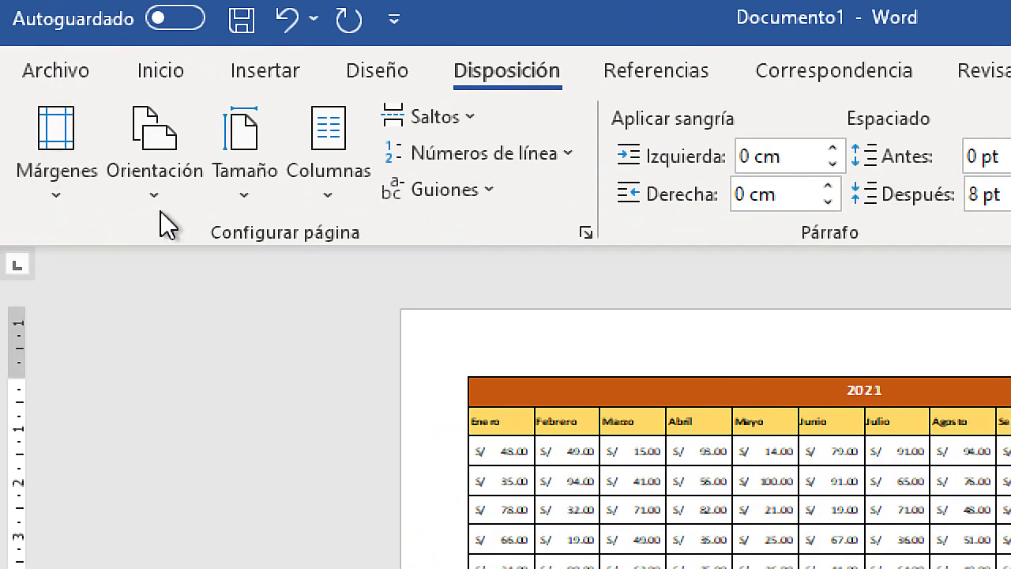
{"action": "left_click", "coordinate": [154, 192]}
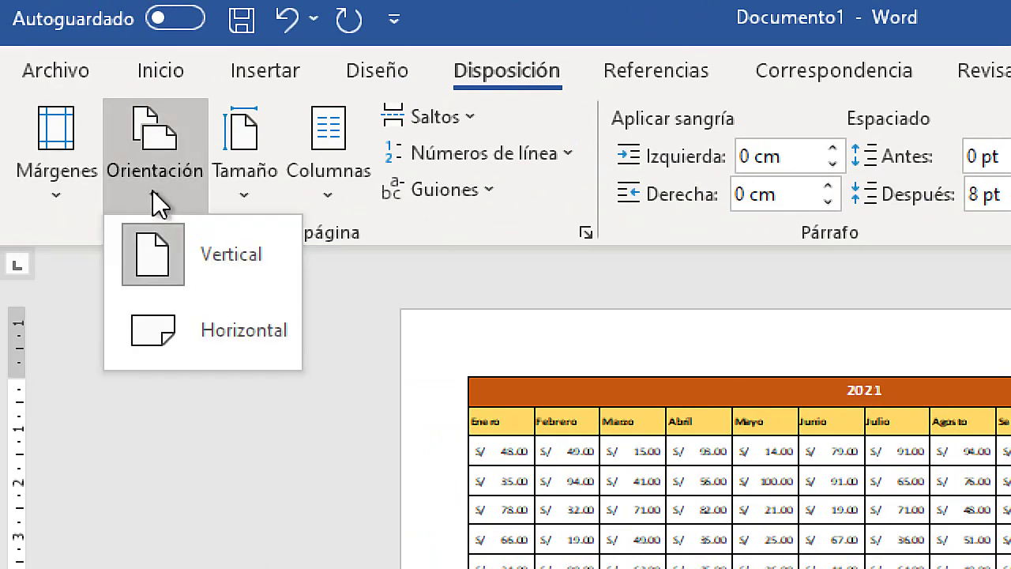
{"action": "left_click", "coordinate": [152, 190]}
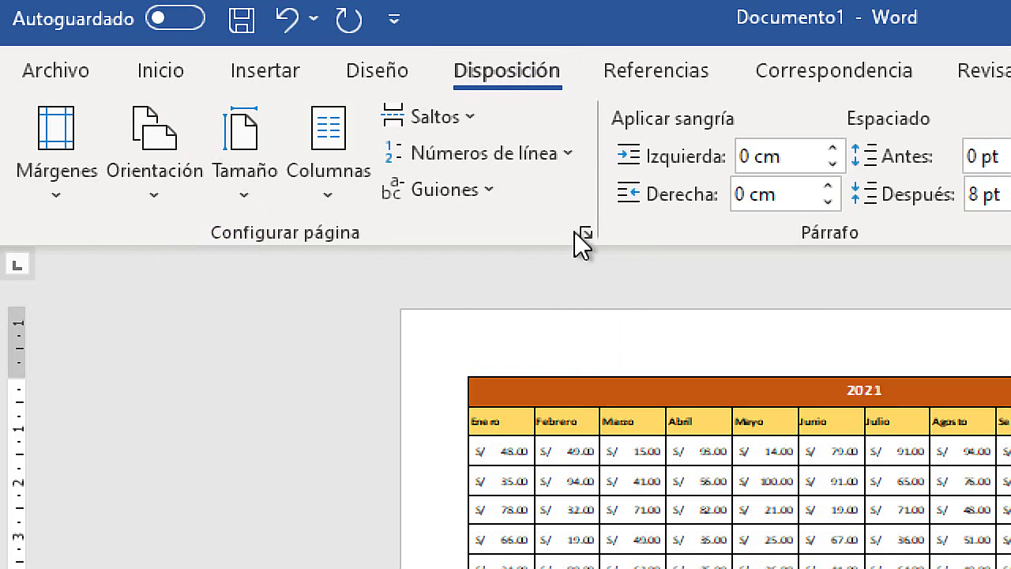
In Page Setup, choose landscape orientation applied 'De aquí en adelante'.
{"action": "left_click", "coordinate": [587, 230]}
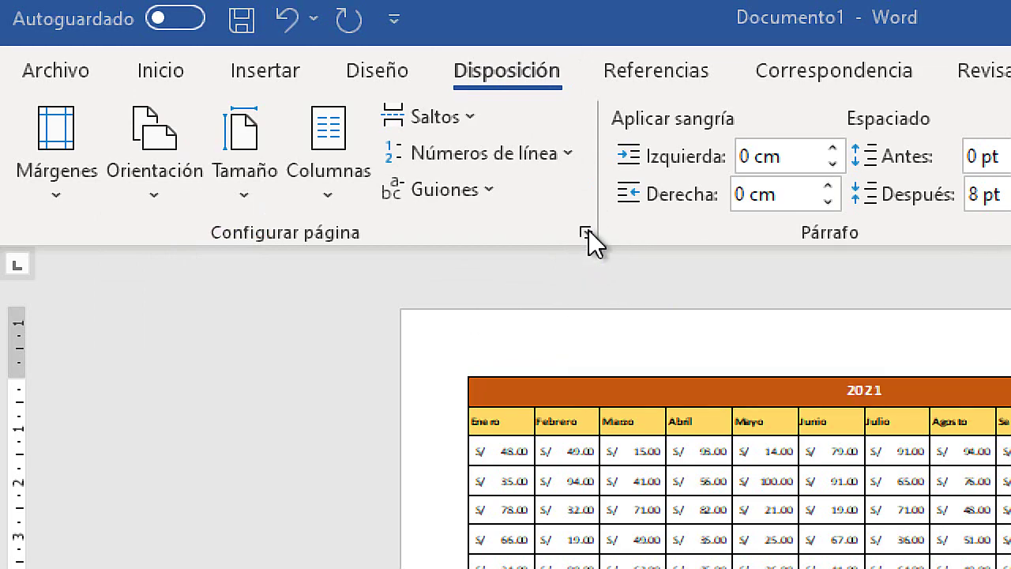
{"action": "left_click_drag", "start_coordinate": [523, 124], "coordinate": [400, 70]}
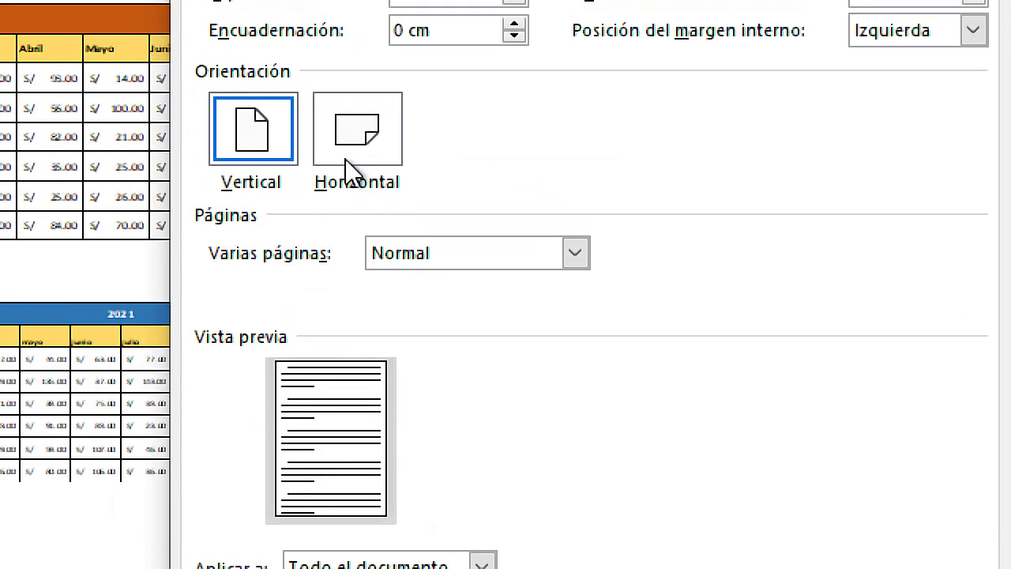
{"action": "left_click", "coordinate": [354, 136]}
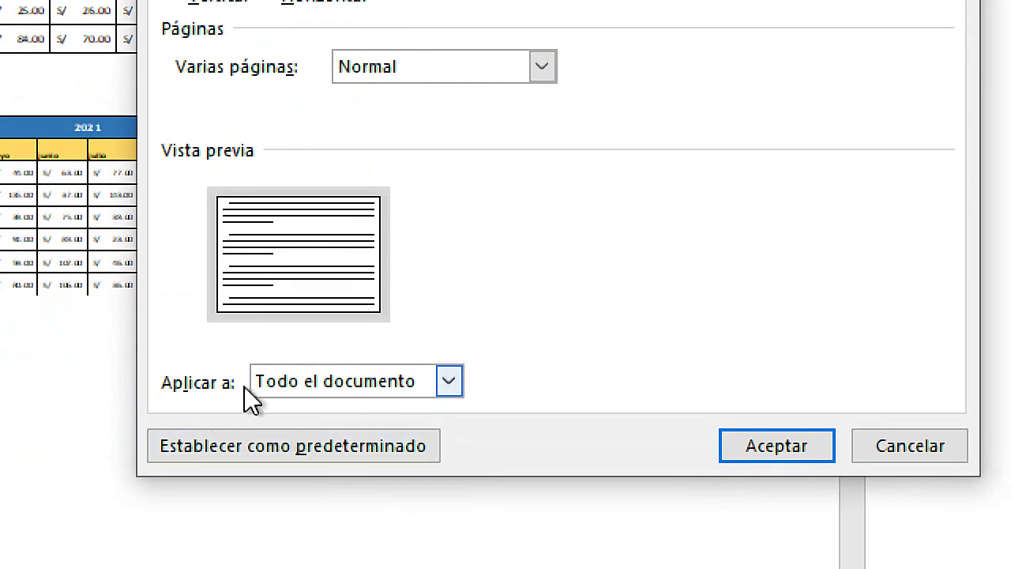
{"action": "left_click", "coordinate": [449, 382]}
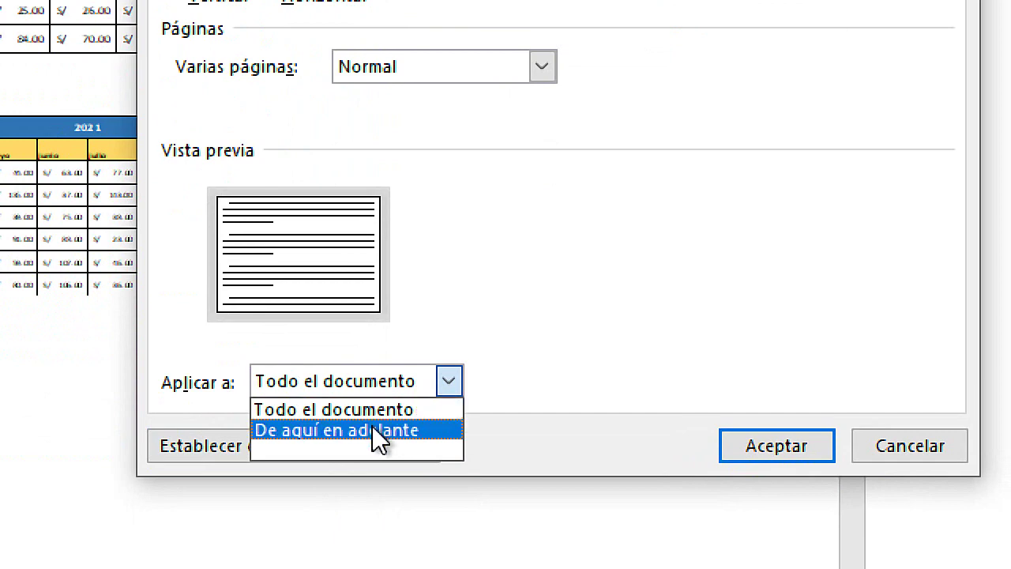
{"action": "left_click", "coordinate": [372, 425]}
{"action": "left_click", "coordinate": [448, 382]}
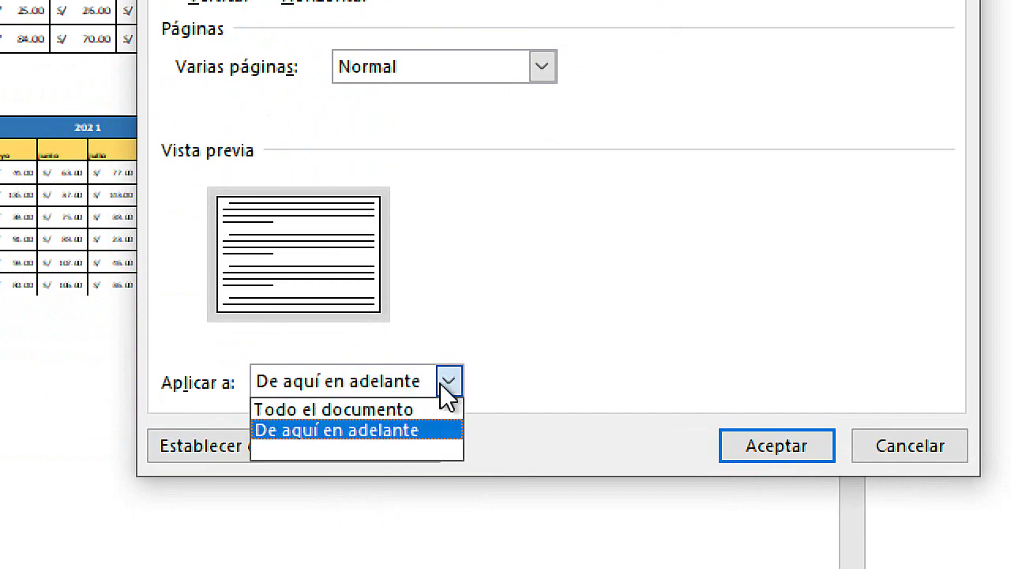
{"action": "left_click", "coordinate": [364, 432]}
{"action": "left_click_drag", "start_coordinate": [480, 68], "coordinate": [301, 150]}
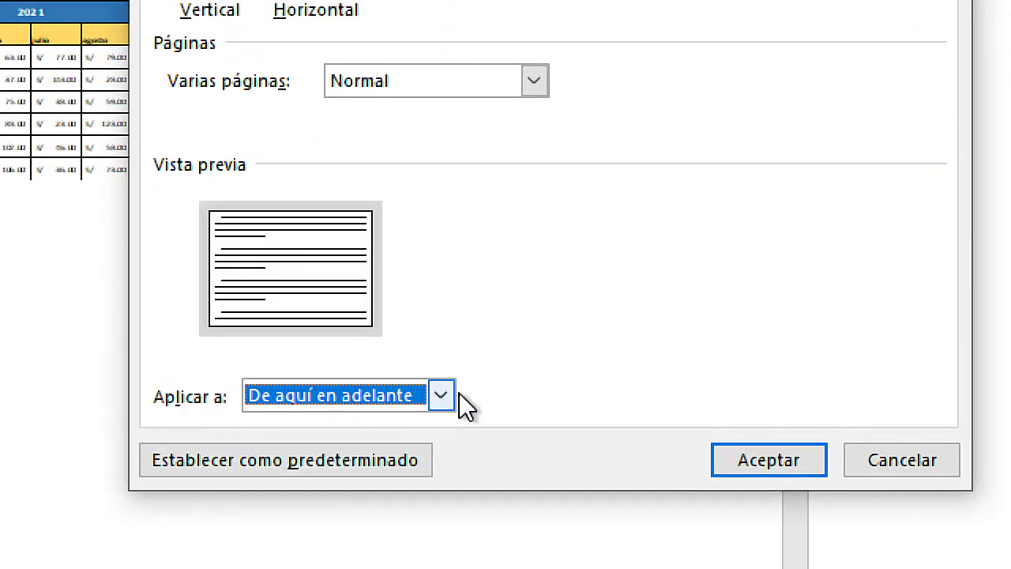
{"action": "left_click", "coordinate": [418, 396]}
{"action": "left_click", "coordinate": [320, 442]}
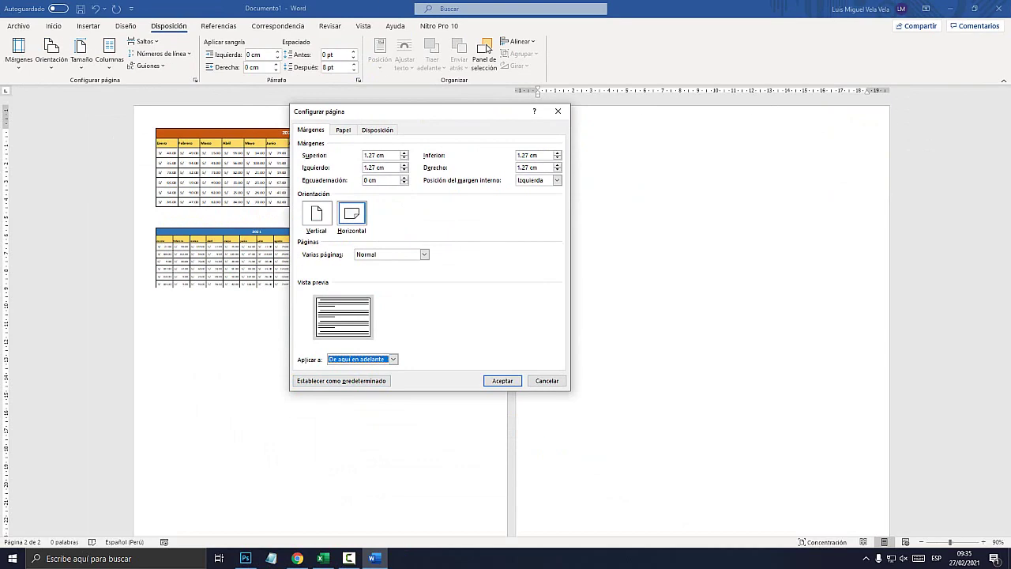
Confirm the landscape page setup and start a new page after the landscape page.
{"action": "left_click", "coordinate": [632, 454]}
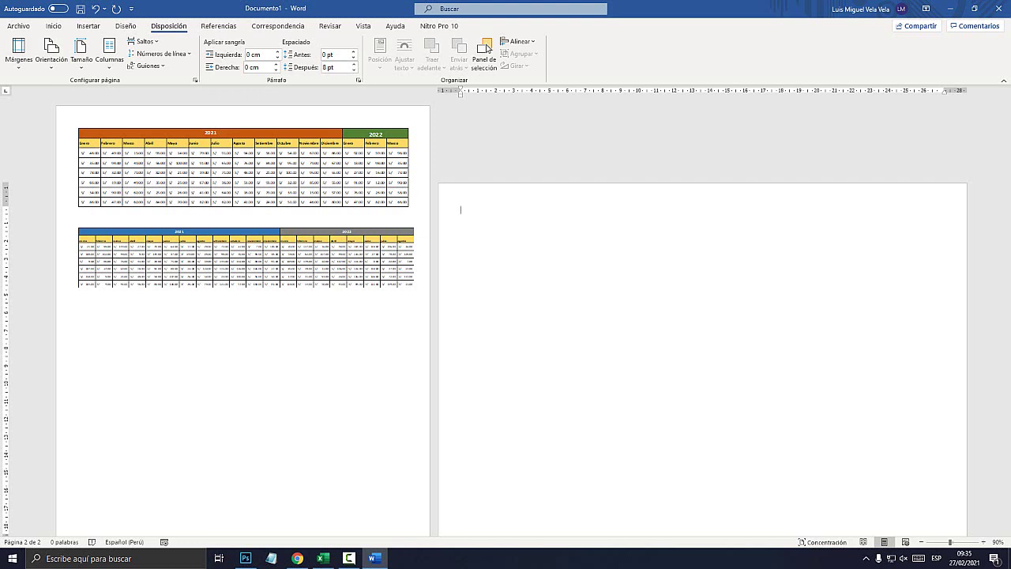
{"action": "scroll", "coordinate": [488, 47], "scroll_direction": "down", "scroll_amount": 1}
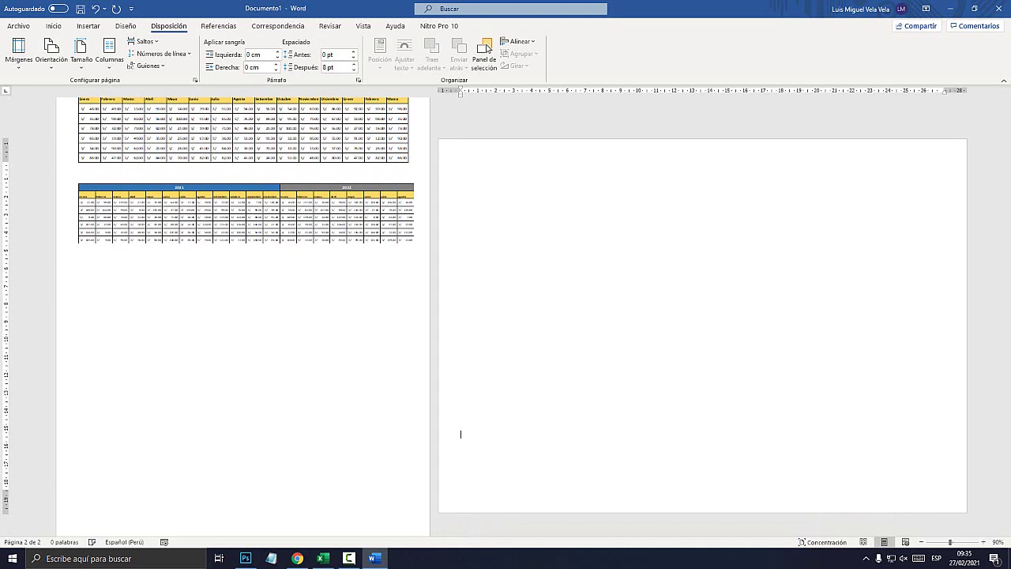
{"action": "key", "text": "Return"}
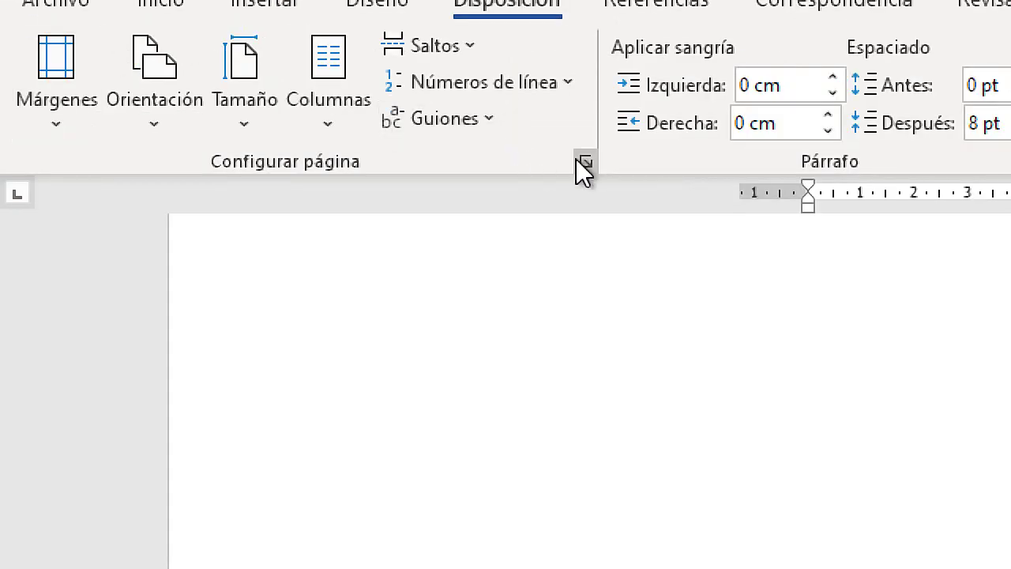
In Page Setup, switch orientation back to portrait, applied from this point onward.
{"action": "left_click", "coordinate": [587, 163]}
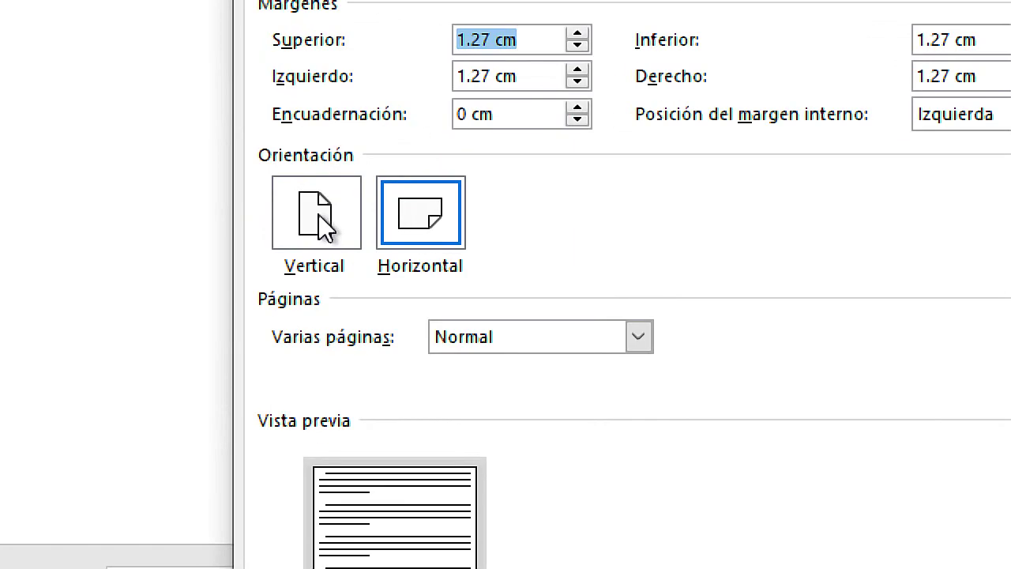
{"action": "left_click", "coordinate": [320, 215]}
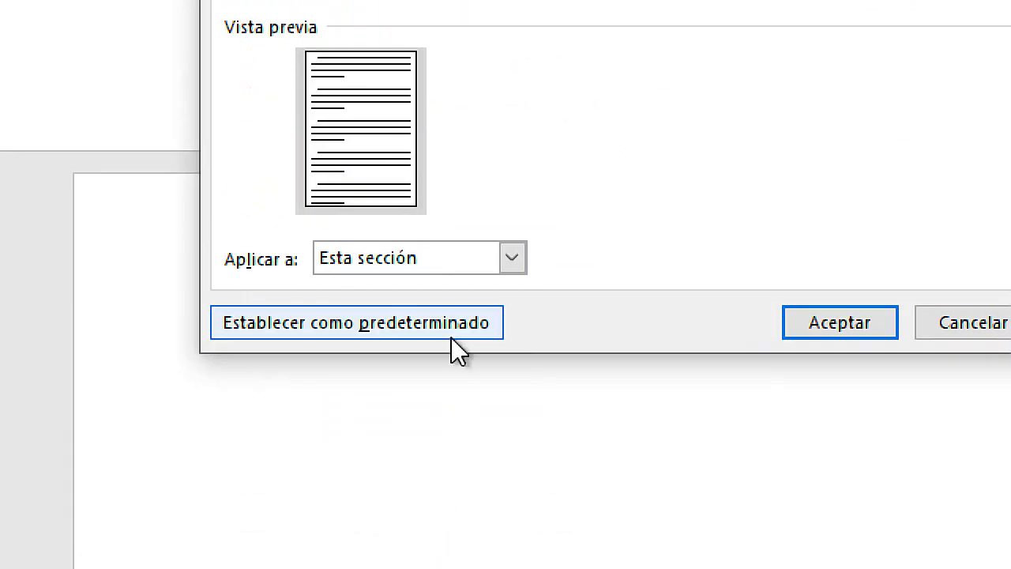
{"action": "left_click", "coordinate": [513, 258]}
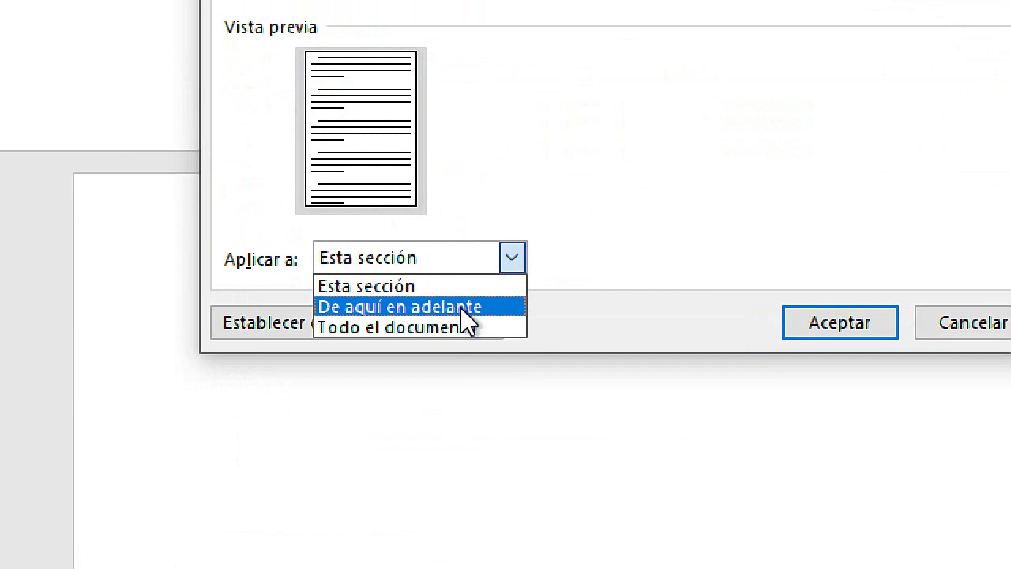
{"action": "left_click", "coordinate": [463, 310]}
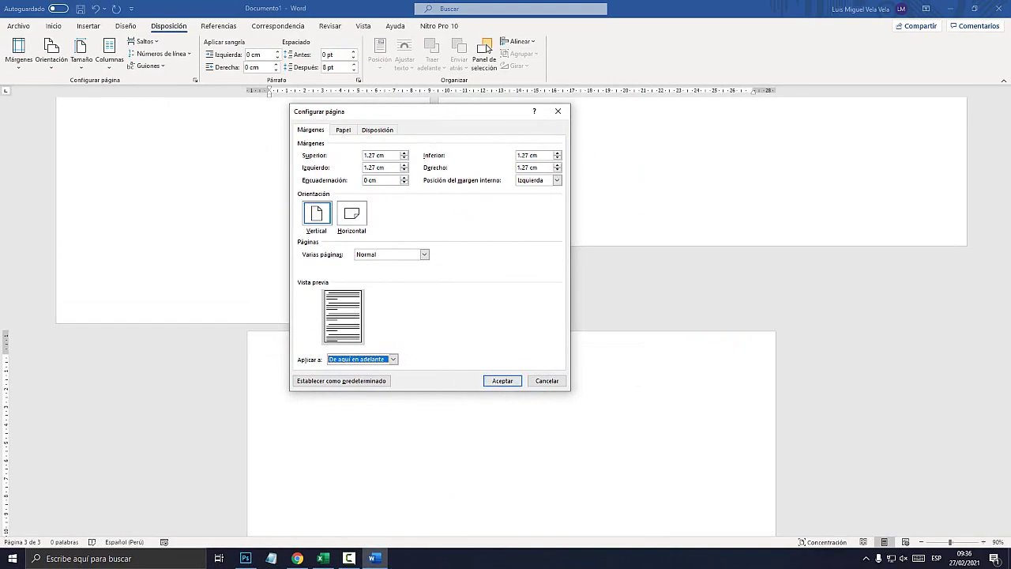
{"action": "key", "text": "Return"}
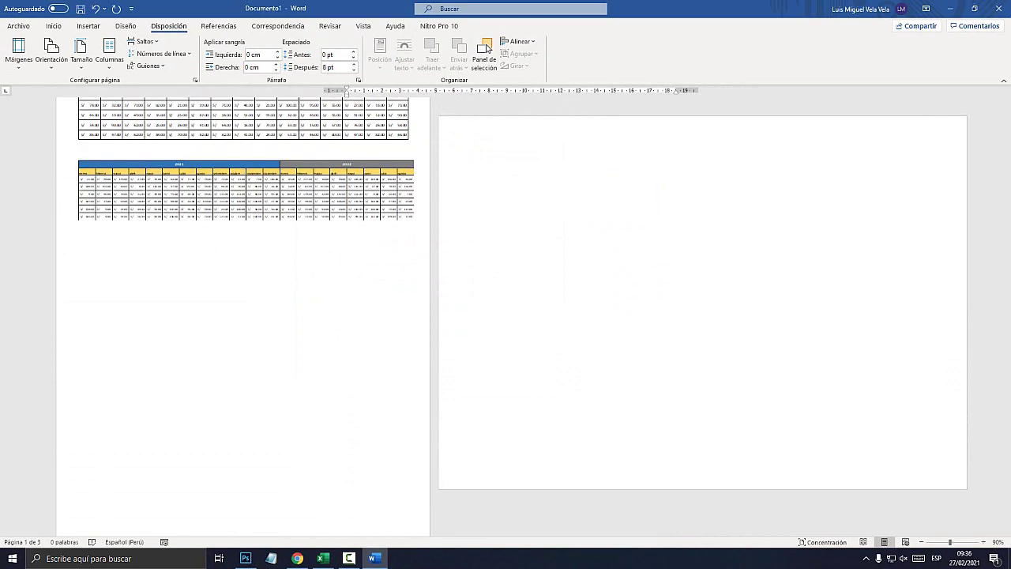
Zoom out to view all three pages, then switch to the Excel workbook.
{"action": "left_click", "coordinate": [922, 542]}
{"action": "left_click", "coordinate": [922, 542]}
{"action": "left_click", "coordinate": [921, 542]}
{"action": "left_click", "coordinate": [922, 542]}
{"action": "left_click", "coordinate": [921, 542]}
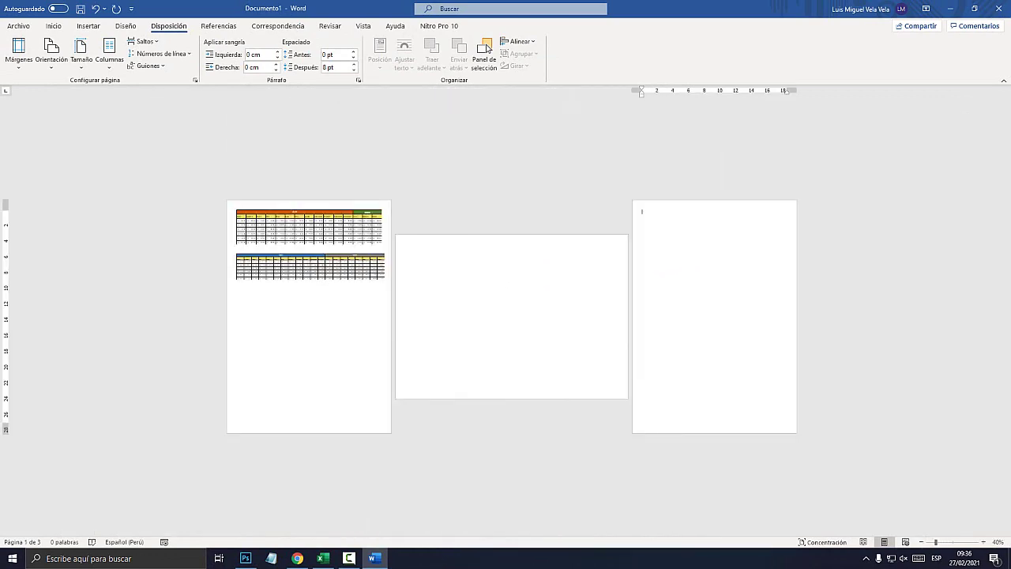
{"action": "left_click", "coordinate": [405, 296]}
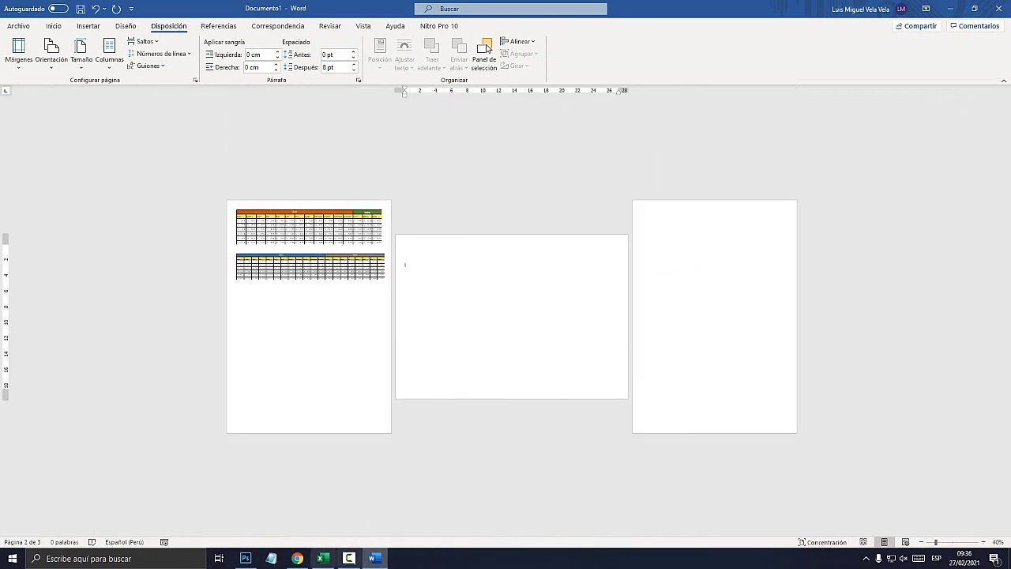
{"action": "left_click", "coordinate": [322, 558]}
{"action": "left_click", "coordinate": [323, 558]}
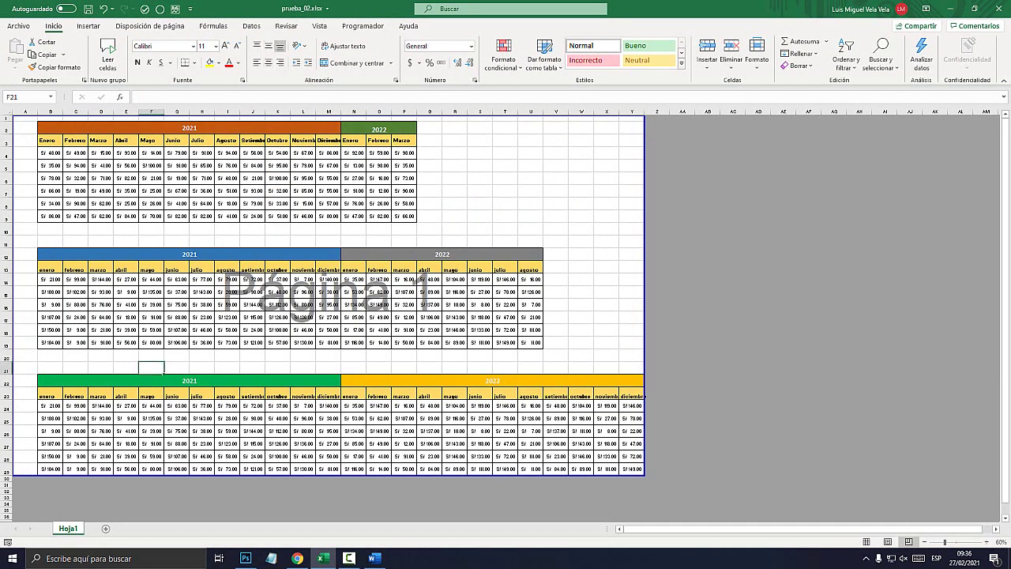
Copy the third sales table, range B22:Y29, and switch back to Word.
{"action": "left_click_drag", "start_coordinate": [152, 380], "coordinate": [642, 472]}
{"action": "right_click", "coordinate": [532, 431]}
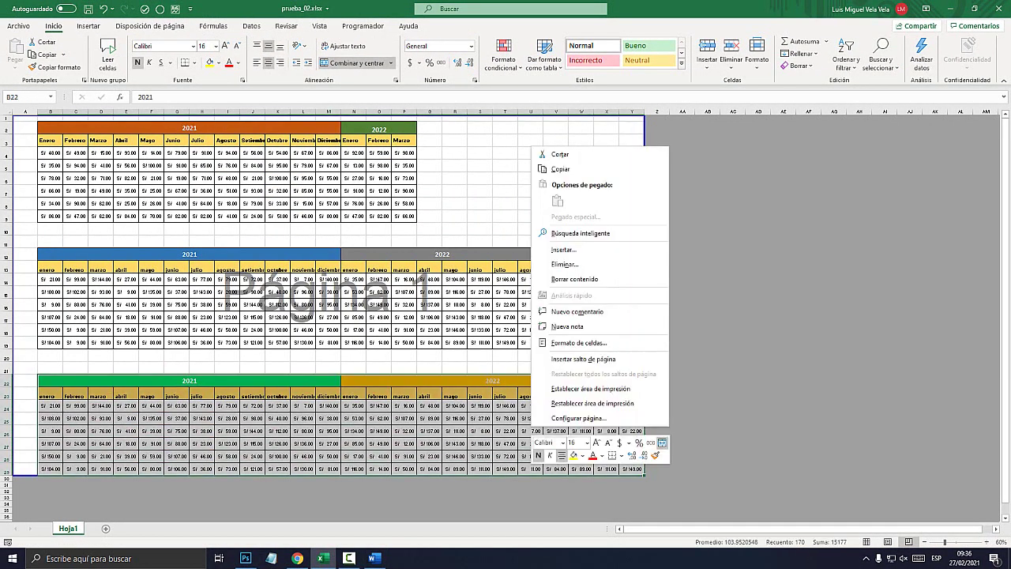
{"action": "left_click", "coordinate": [560, 169]}
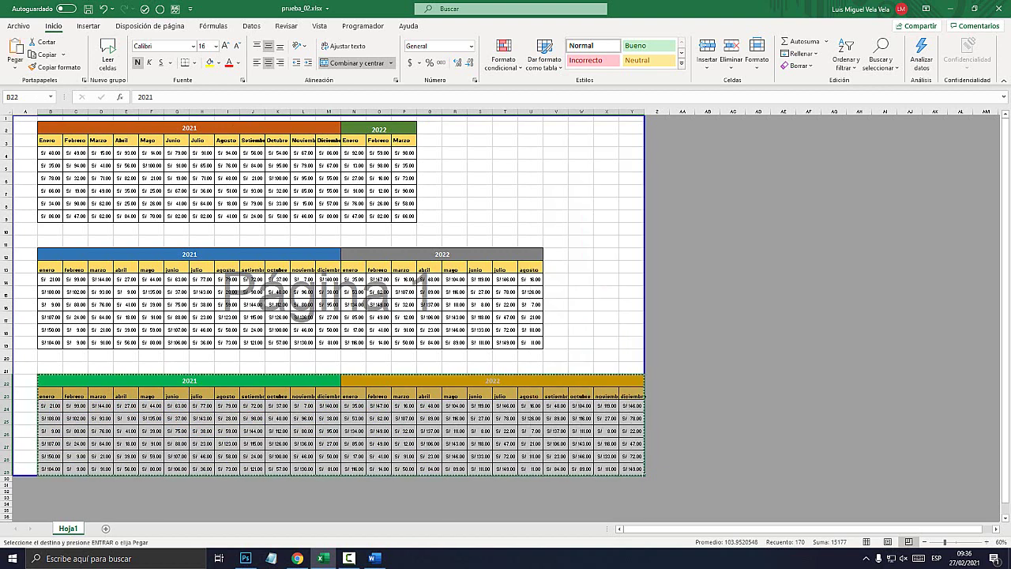
{"action": "key", "text": "alt+Tab"}
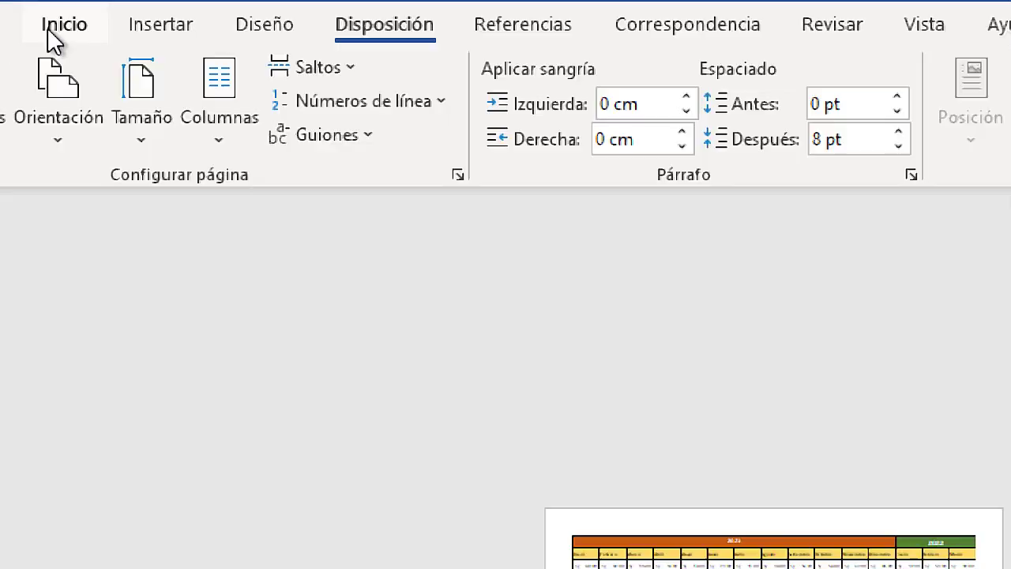
Paste Special the copied table onto the landscape page as a Microsoft Excel worksheet object.
{"action": "left_click", "coordinate": [49, 29]}
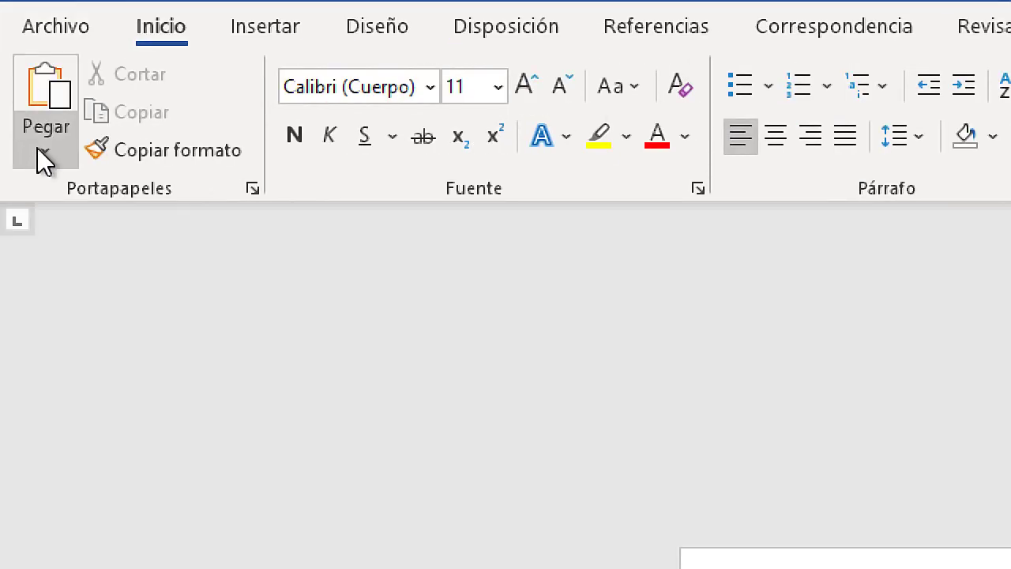
{"action": "left_click", "coordinate": [43, 152]}
{"action": "left_click", "coordinate": [177, 288]}
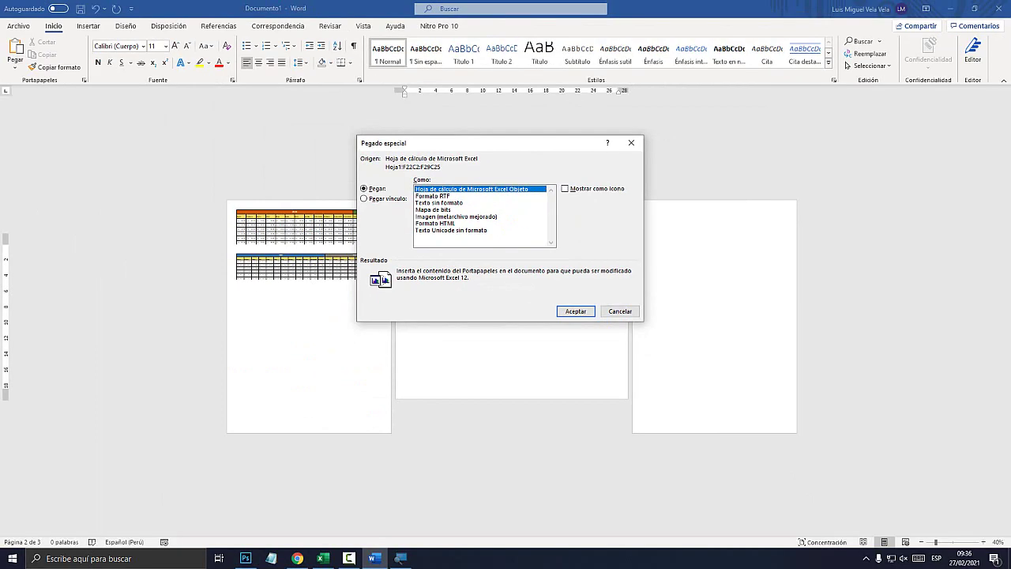
{"action": "left_click", "coordinate": [576, 311]}
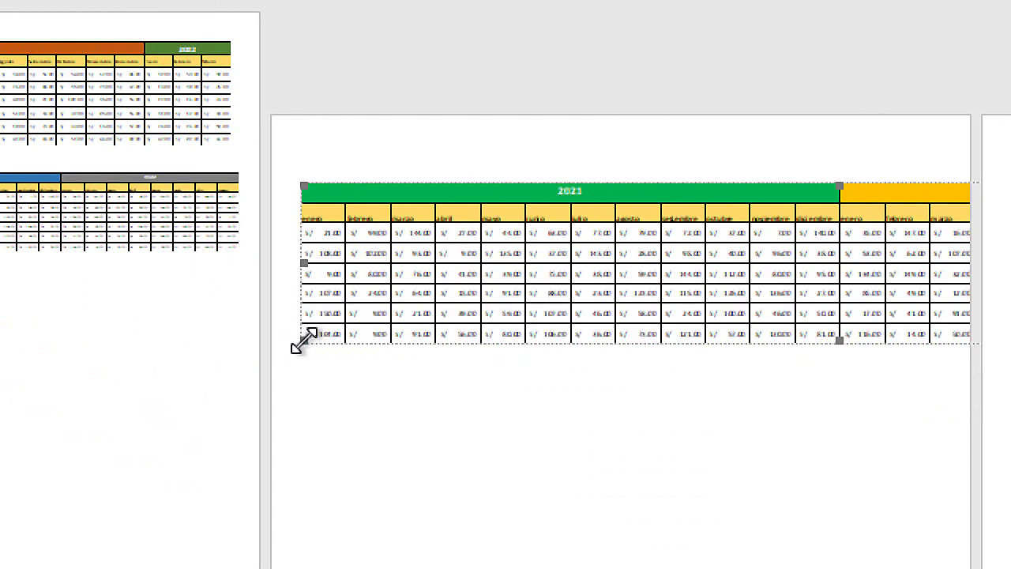
Shrink the embedded table proportionally so it fits the landscape page width.
{"action": "mouse_move", "coordinate": [304, 340]}
{"action": "left_mouse_down"}
{"action": "mouse_move", "coordinate": [336, 328]}
{"action": "mouse_move", "coordinate": [387, 269]}
{"action": "mouse_move", "coordinate": [388, 290]}
{"action": "left_mouse_up"}
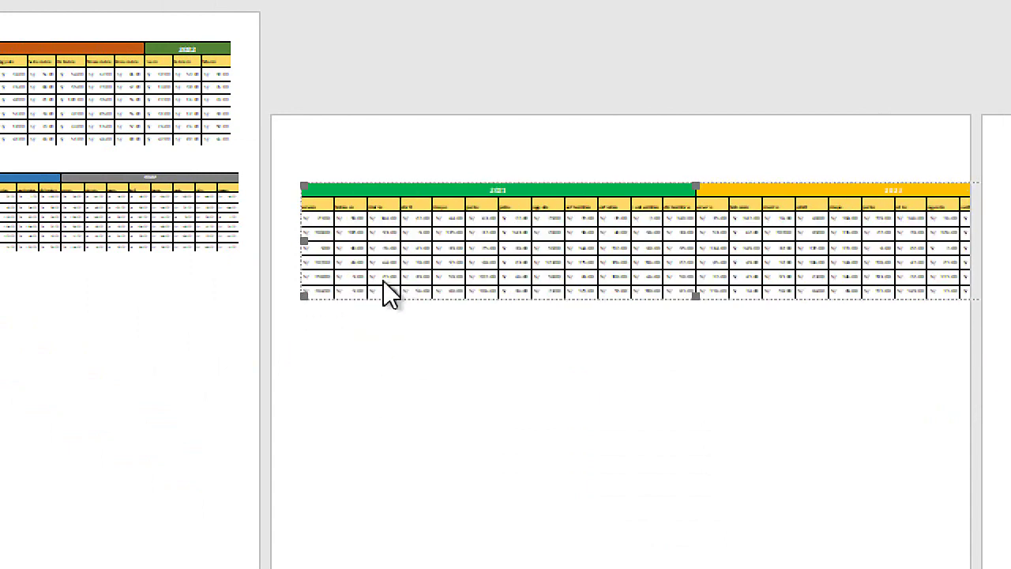
{"action": "left_click_drag", "start_coordinate": [305, 296], "coordinate": [361, 271]}
{"action": "scroll", "coordinate": [808, 413], "scroll_direction": "right", "scroll_amount": 3}
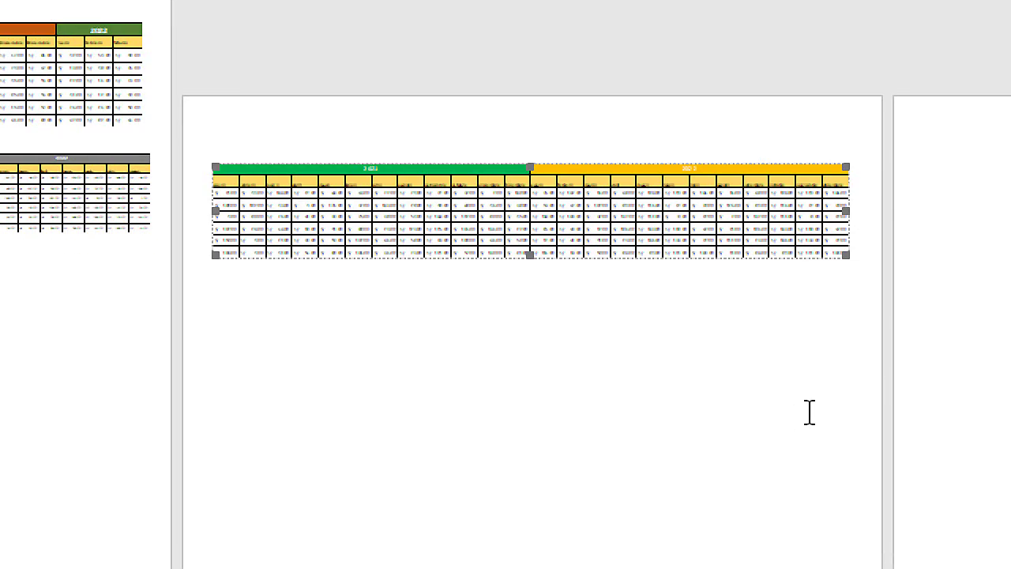
{"action": "scroll", "coordinate": [808, 414], "scroll_direction": "down", "scroll_amount": 1}
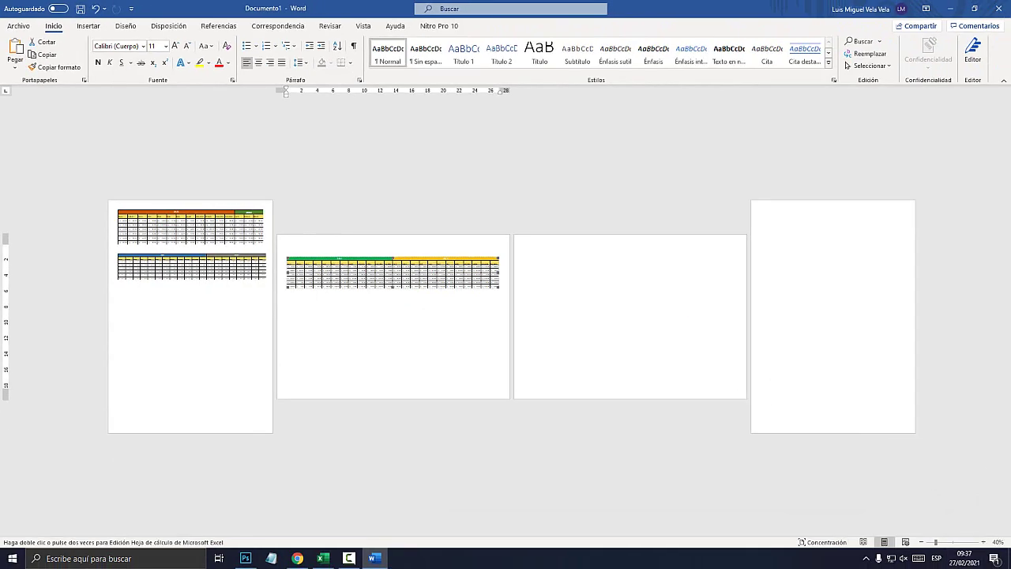
{"action": "left_click", "coordinate": [983, 542]}
Drag the table's right handle slightly inward and its bottom handle down for deeper rows.
{"action": "left_click", "coordinate": [984, 542]}
{"action": "left_click", "coordinate": [984, 542]}
{"action": "left_click", "coordinate": [984, 542]}
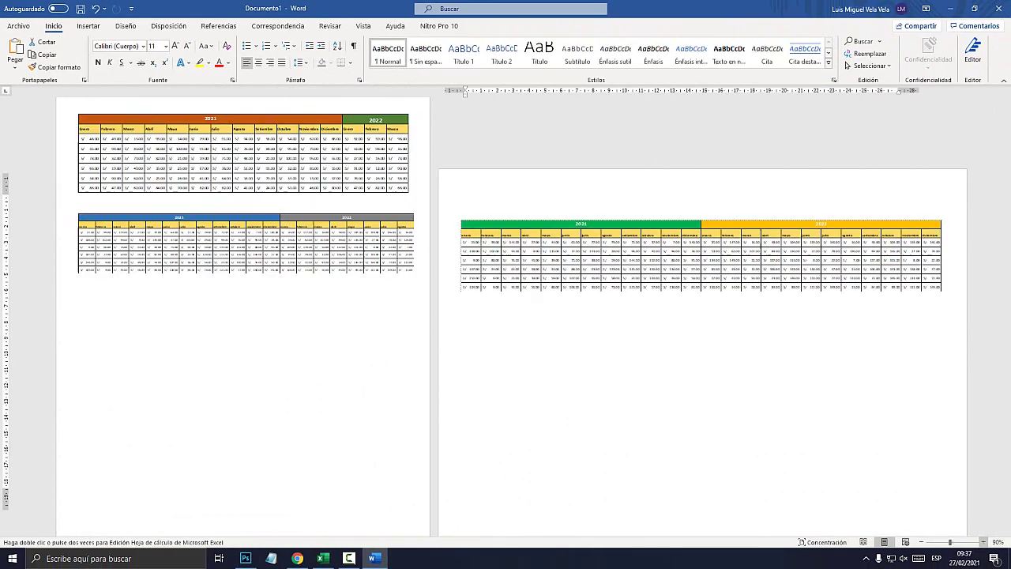
{"action": "left_click", "coordinate": [984, 542]}
{"action": "left_click", "coordinate": [984, 542]}
{"action": "left_click", "coordinate": [984, 542]}
{"action": "left_click", "coordinate": [983, 542]}
{"action": "left_click", "coordinate": [984, 542]}
{"action": "left_click", "coordinate": [983, 542]}
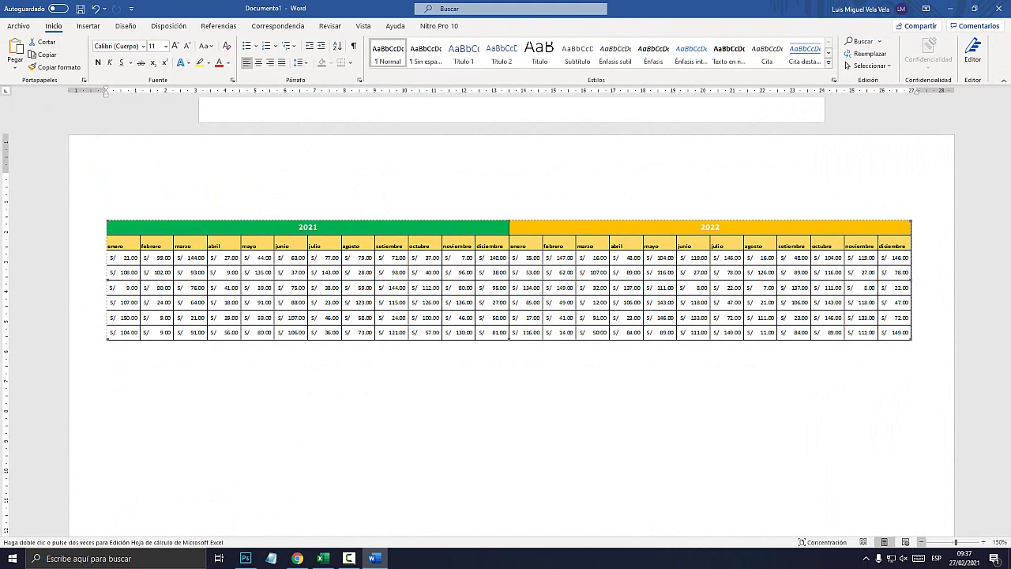
{"action": "left_click", "coordinate": [921, 542]}
{"action": "left_click", "coordinate": [922, 542]}
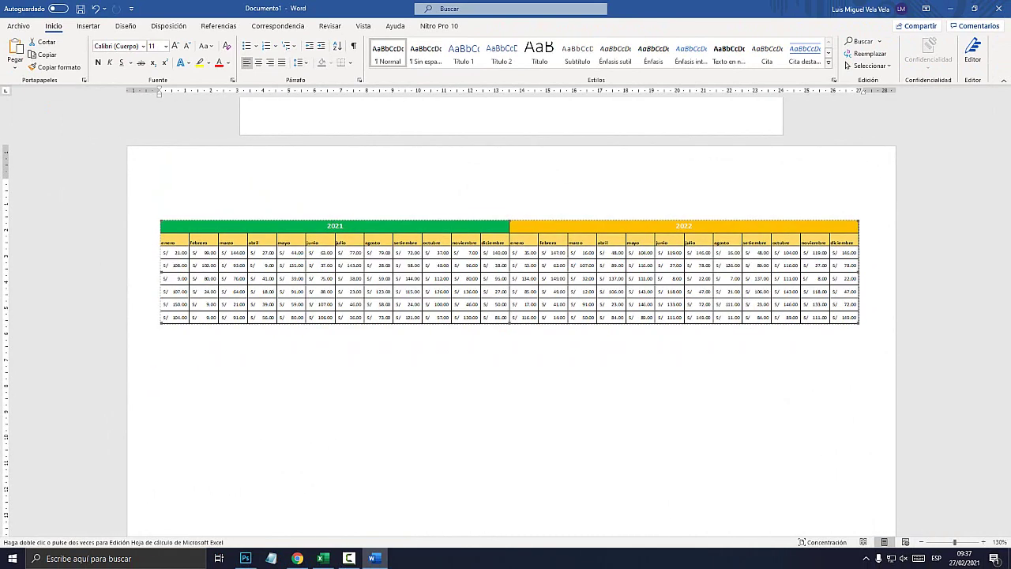
{"action": "left_click", "coordinate": [862, 317]}
{"action": "left_click", "coordinate": [510, 320]}
{"action": "left_click_drag", "start_coordinate": [859, 272], "coordinate": [805, 272]}
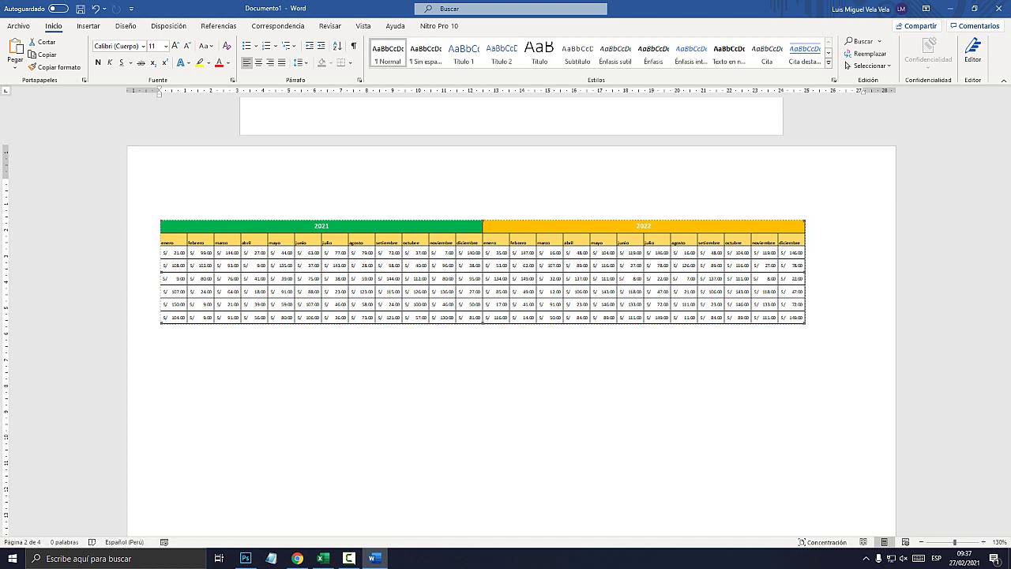
{"action": "left_click_drag", "start_coordinate": [483, 324], "coordinate": [483, 364]}
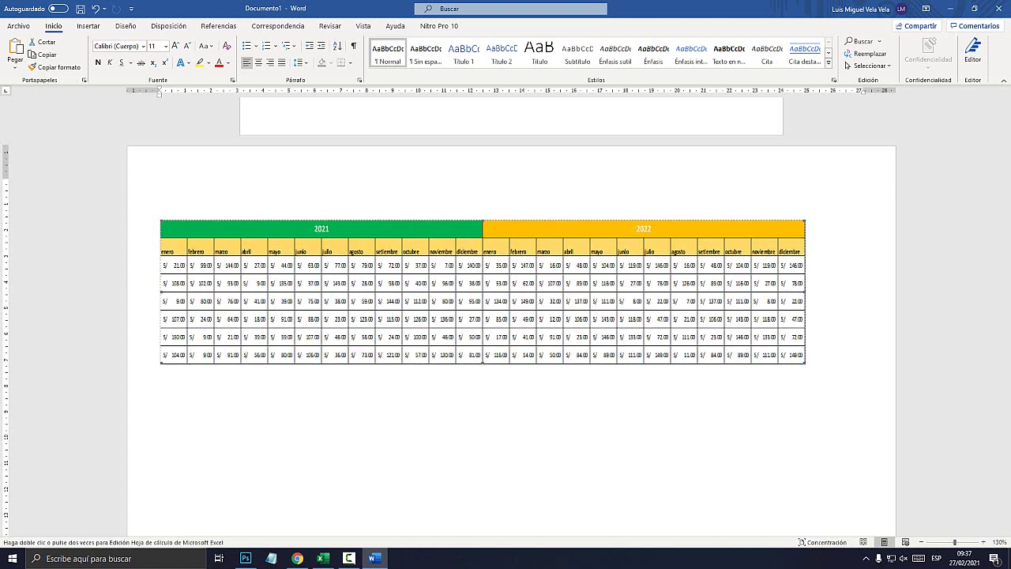